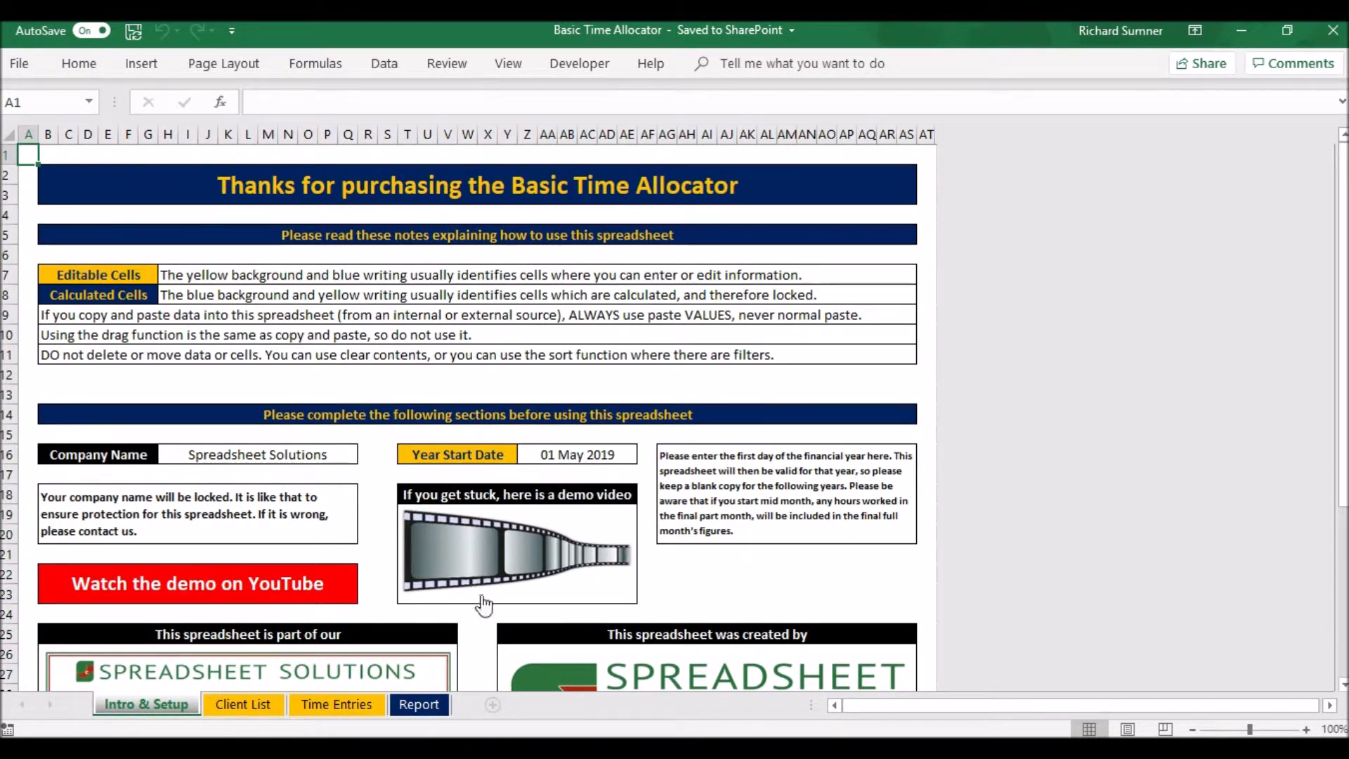
# On the Client List sheet, add a duplicate entry in row 17 with client name Client 5 and job description Test Job 5.
pyautogui.click(248, 705)
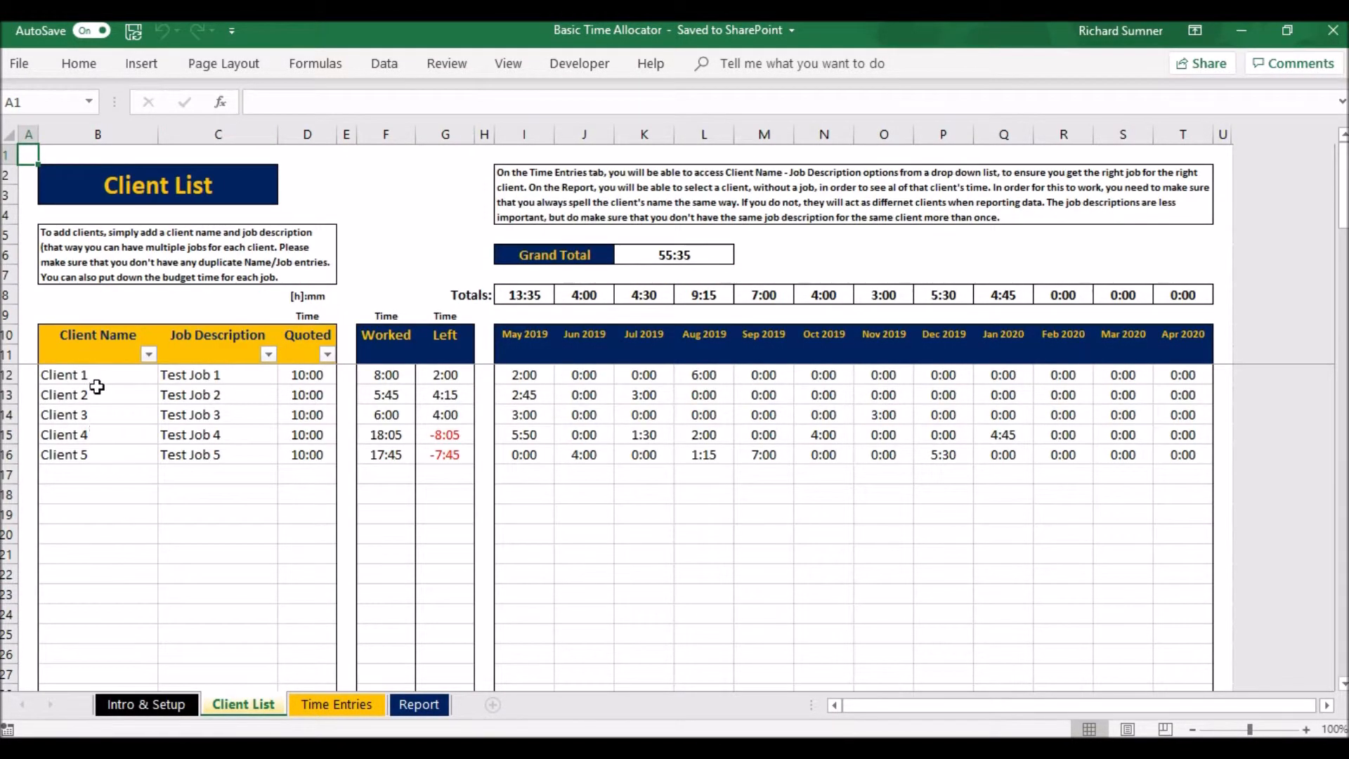
pyautogui.click(90, 478)
pyautogui.write('Cl')
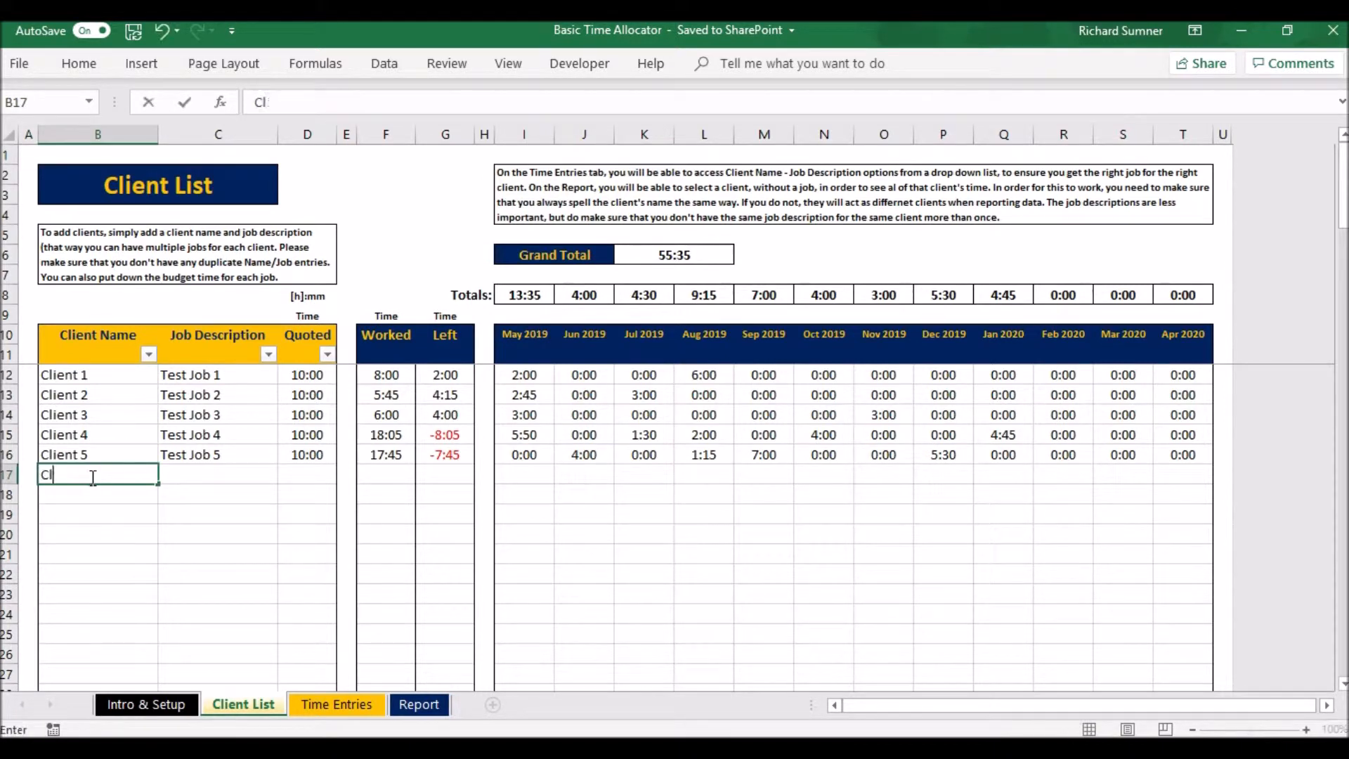
pyautogui.write('ient 5')
pyautogui.hotkey('ctrl', 'Return')
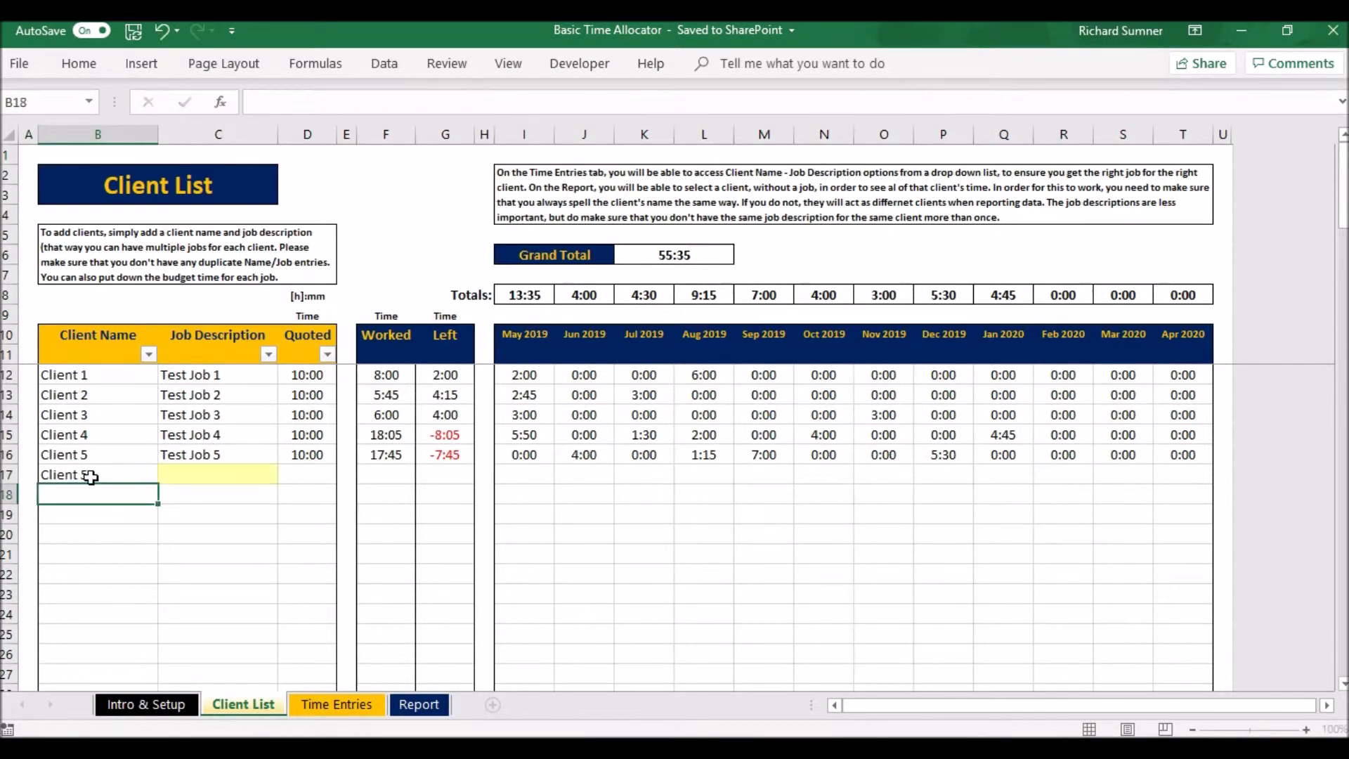
pyautogui.click(222, 471)
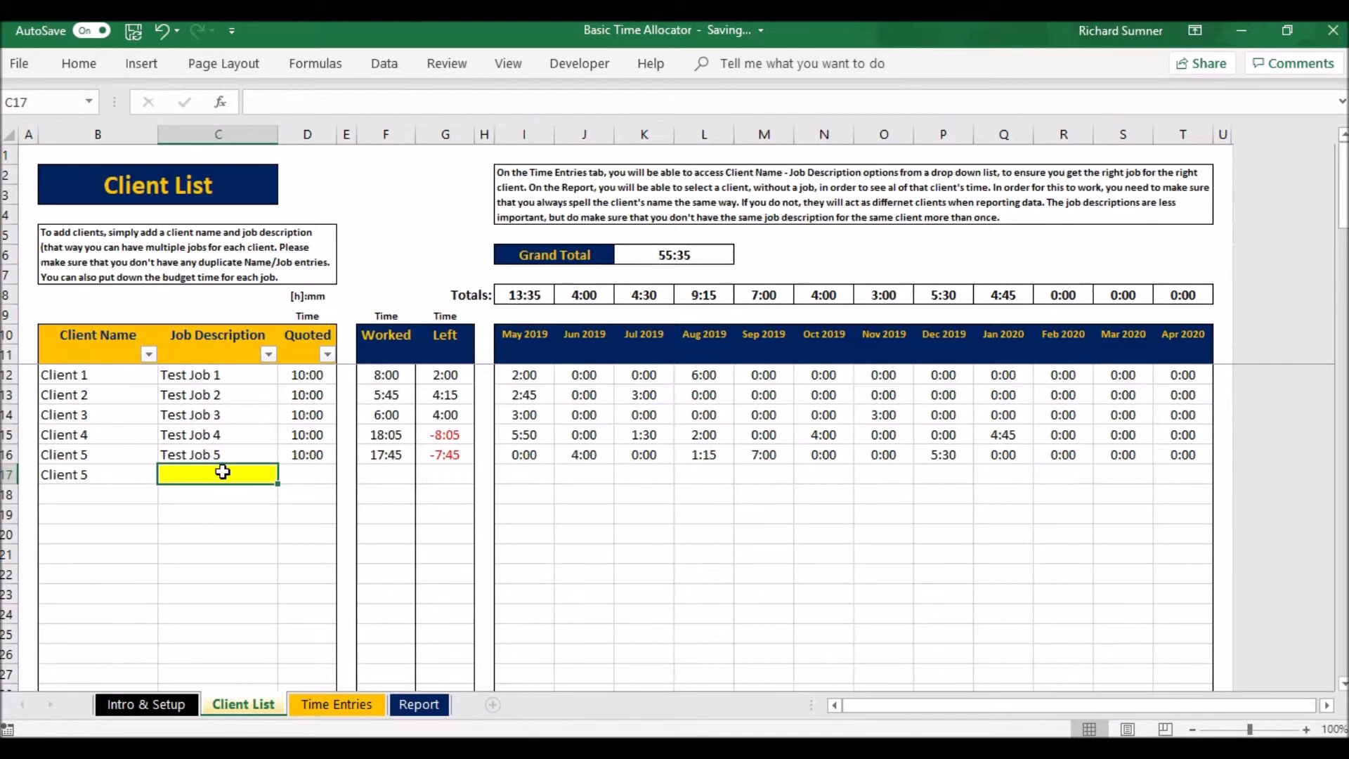
pyautogui.write('Test Jo')
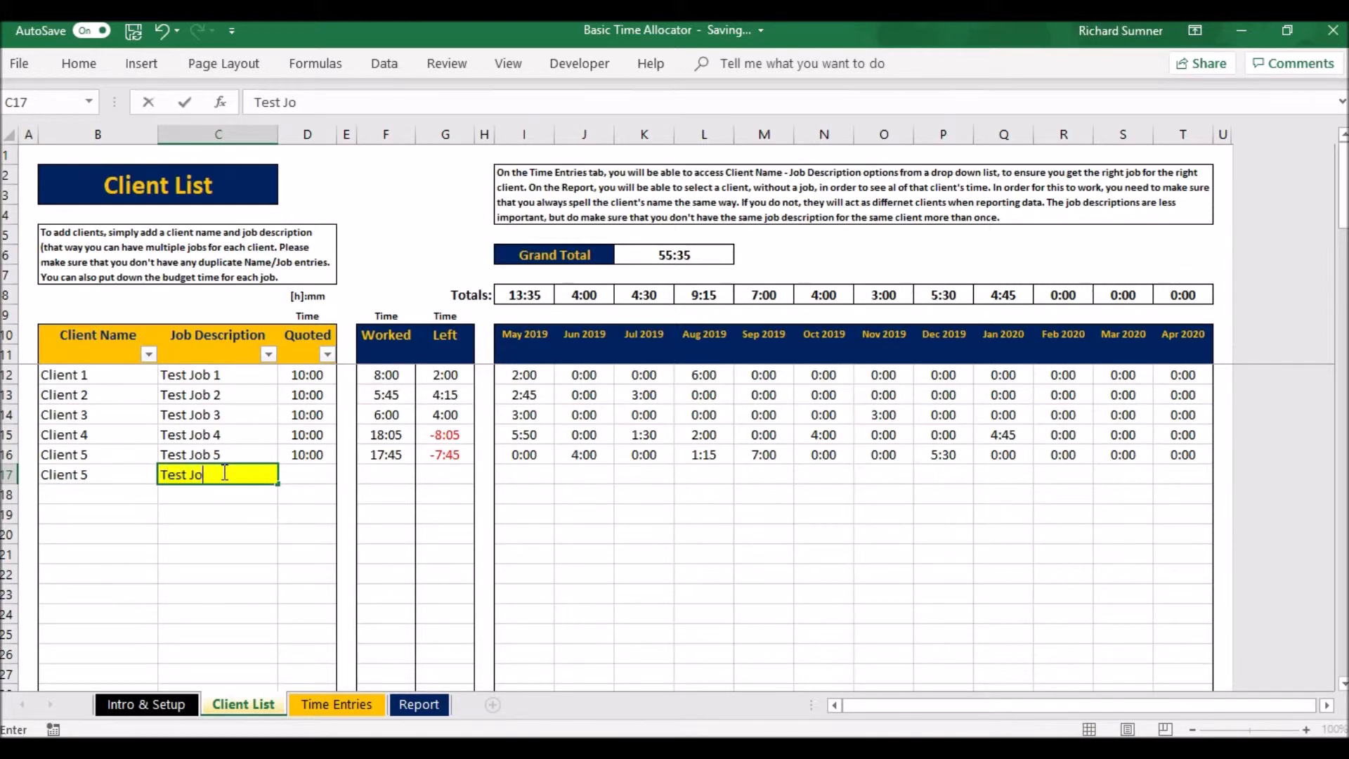
pyautogui.write('b 5')
pyautogui.press('Return')
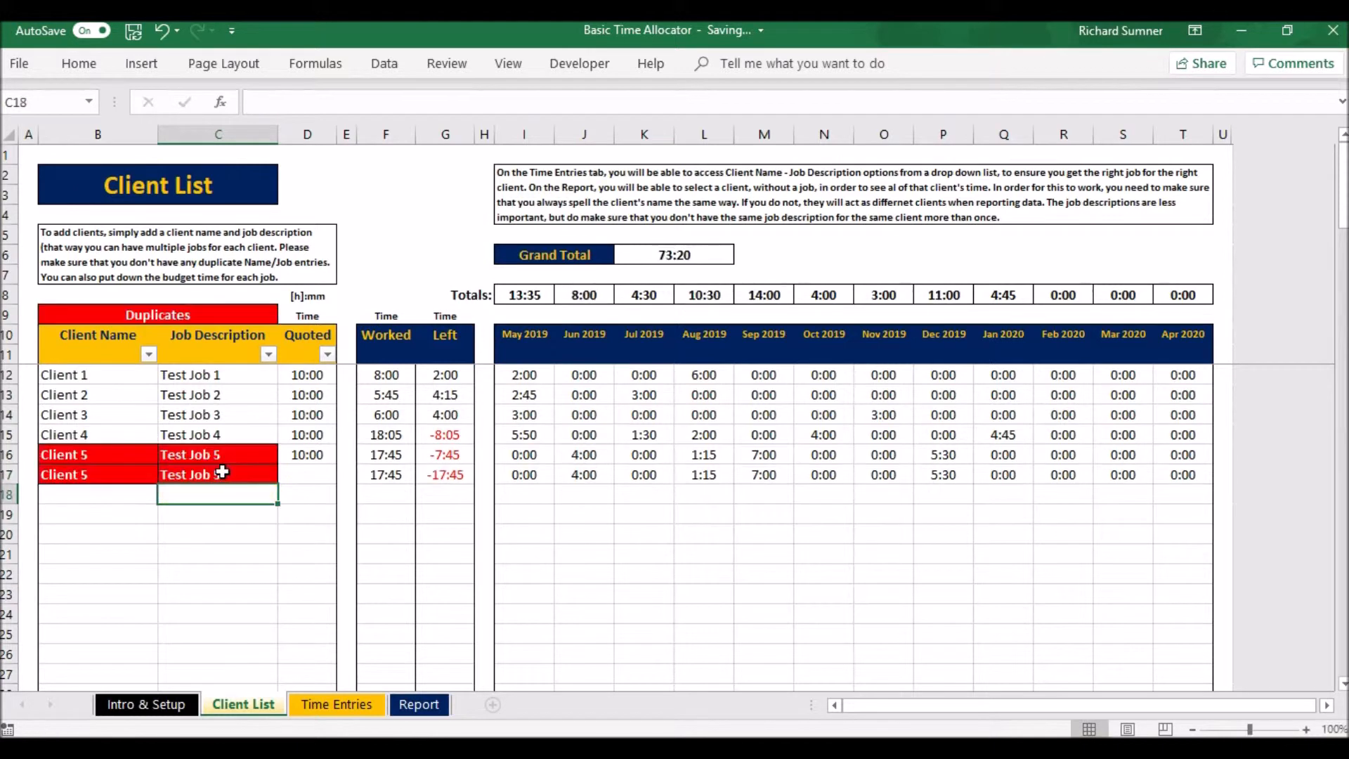
# Clear the duplicate client name and job description from row 17 of the Client List.
pyautogui.click(201, 478)
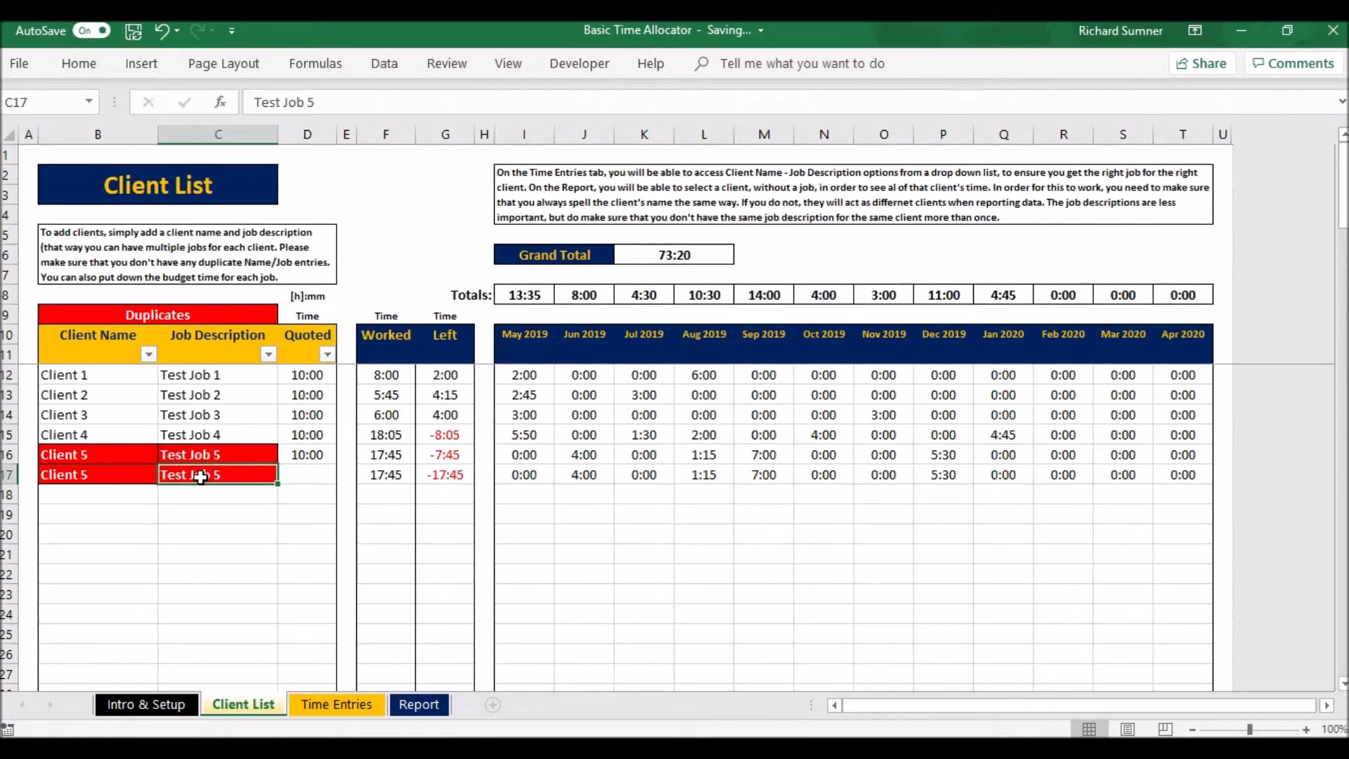
pyautogui.press('Delete')
pyautogui.press('Left')
pyautogui.press('Delete')
pyautogui.press('Right')
pyautogui.press('Right')
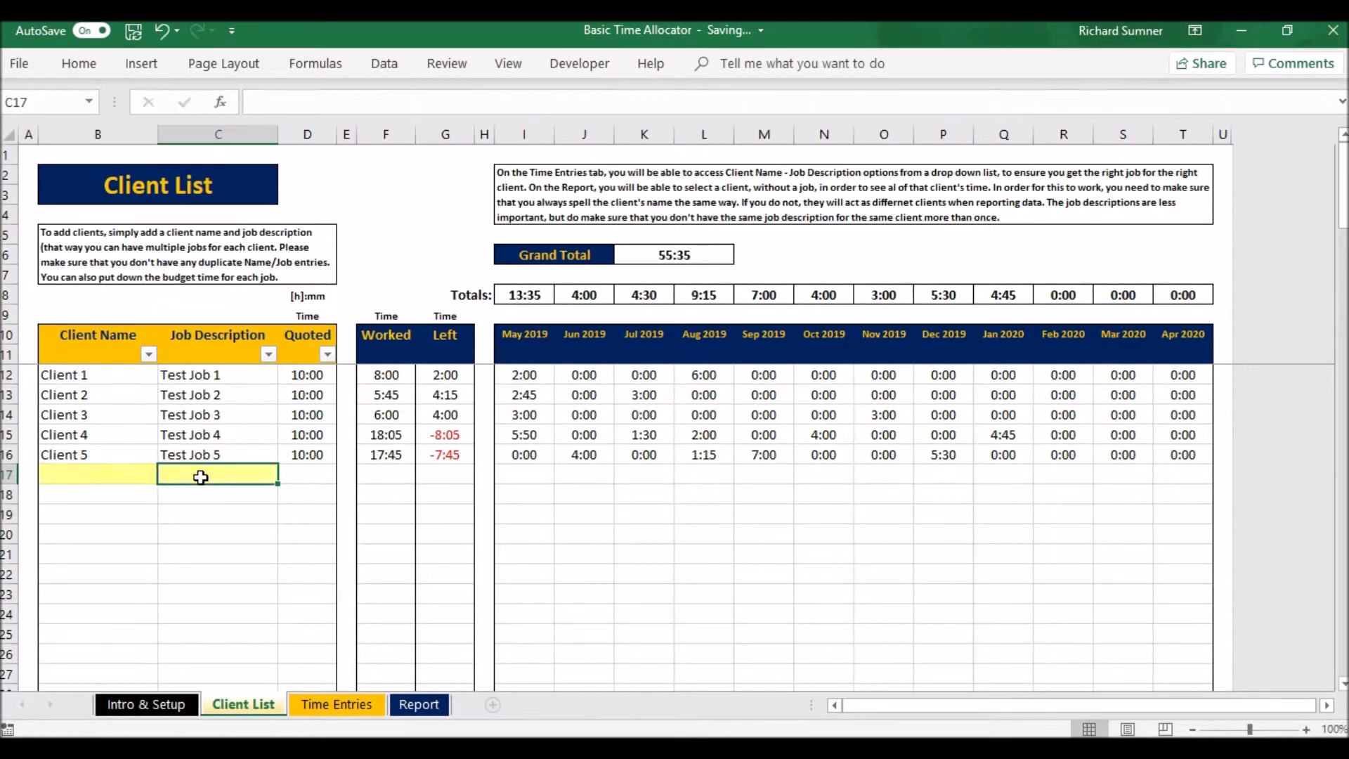
# Examine the client names, job descriptions and quoted times listed for Client 1 to Client 5.
pyautogui.press('Left')
pyautogui.press('Left')
pyautogui.press('Up')
pyautogui.press('Up')
pyautogui.press('Up')
pyautogui.press('Up')
pyautogui.press('Down')
pyautogui.press('Down')
pyautogui.press('Right')
pyautogui.press('Down')
pyautogui.press('Down')
pyautogui.press('Down')
pyautogui.press('Down')
pyautogui.press('Left')
pyautogui.press('Left')
pyautogui.press('Up')
pyautogui.press('Up')
pyautogui.press('Right')
pyautogui.press('Up')
pyautogui.press('Up')
pyautogui.press('Up')
pyautogui.press('Down')
pyautogui.press('Down')
pyautogui.press('Down')
pyautogui.press('Down')
pyautogui.press('Down')
pyautogui.press('Up')
pyautogui.press('Up')
pyautogui.press('Up')
pyautogui.press('Down')
pyautogui.press('Down')
pyautogui.press('Down')
pyautogui.press('Down')
pyautogui.press('Right')
pyautogui.press('Up')
pyautogui.press('Up')
pyautogui.press('Up')
pyautogui.press('Left')
pyautogui.press('Right')
pyautogui.press('Left')
pyautogui.press('Right')
pyautogui.press('Left')
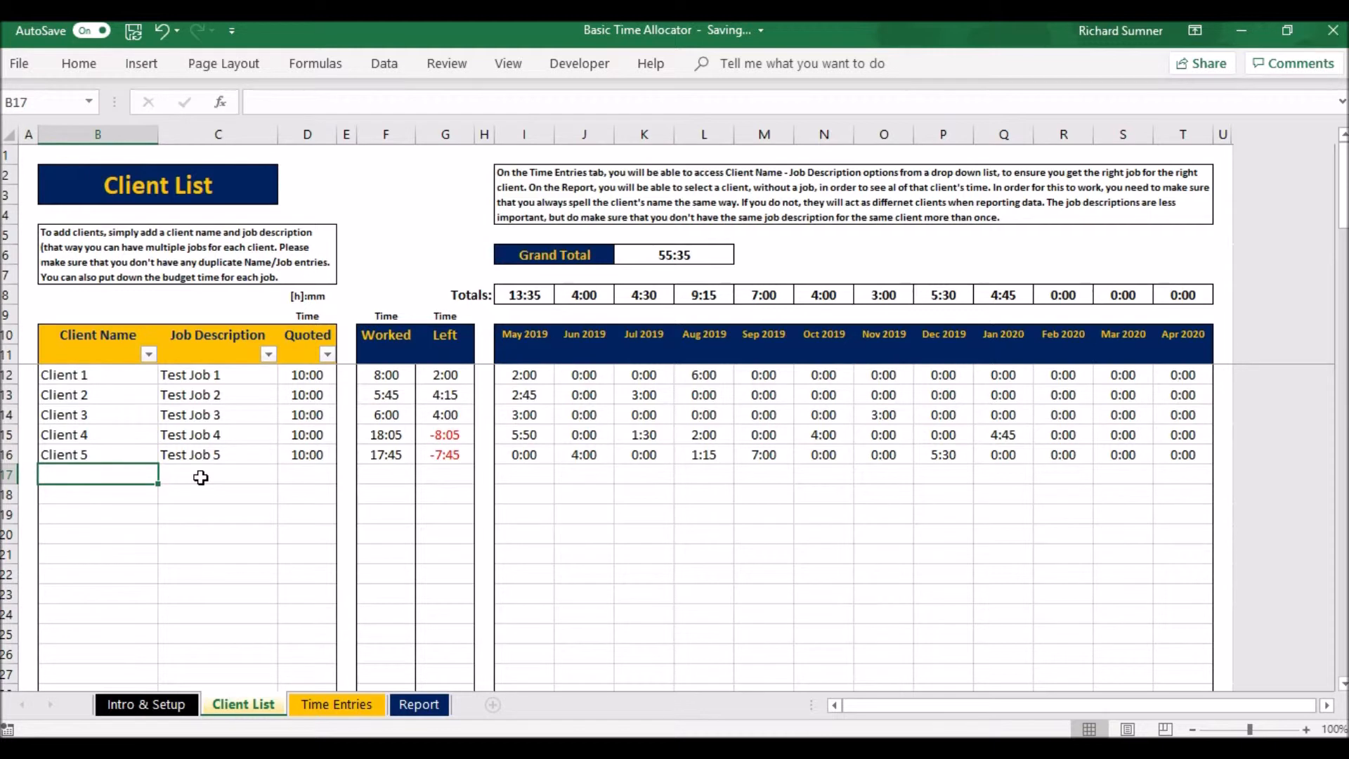
pyautogui.press('Right')
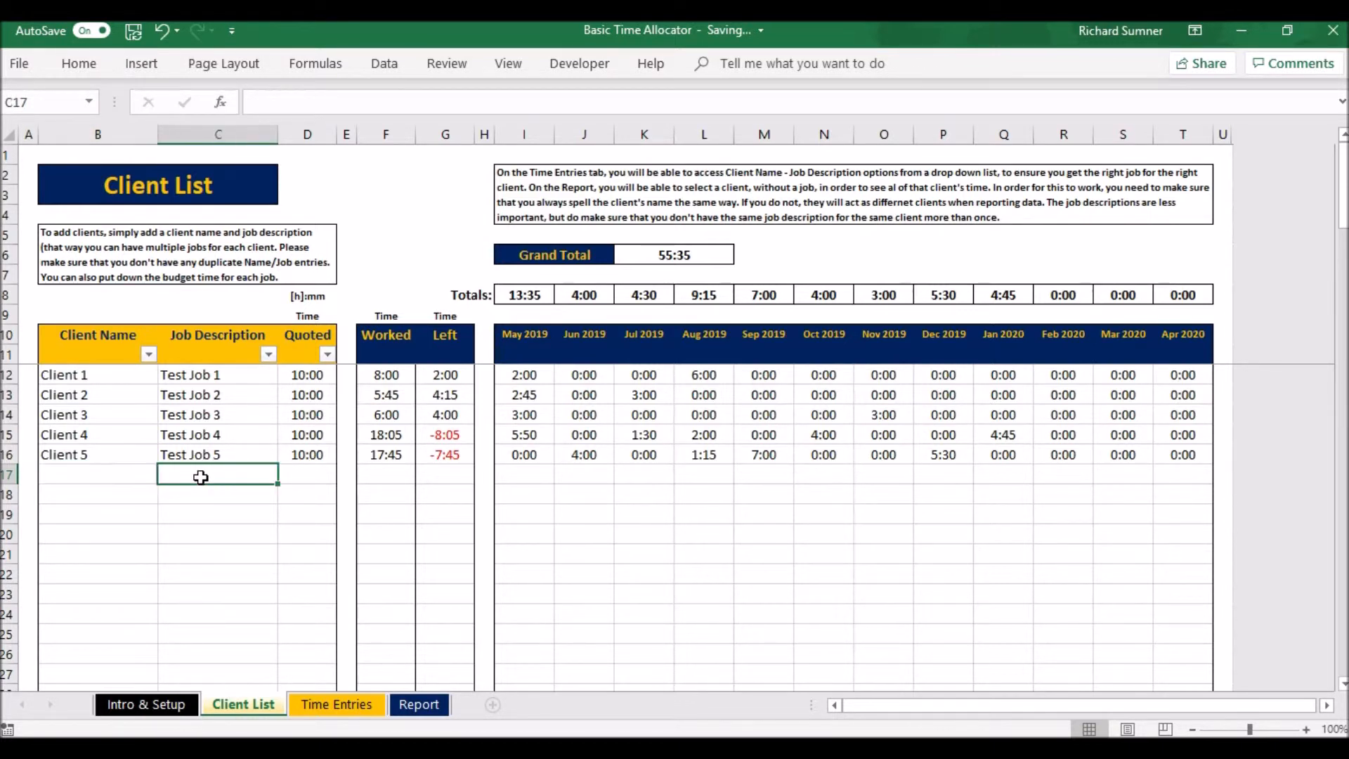
pyautogui.press('Right')
pyautogui.press('Left')
pyautogui.press('Left')
pyautogui.press('Left')
pyautogui.press('Right')
pyautogui.press('Up')
pyautogui.press('Right')
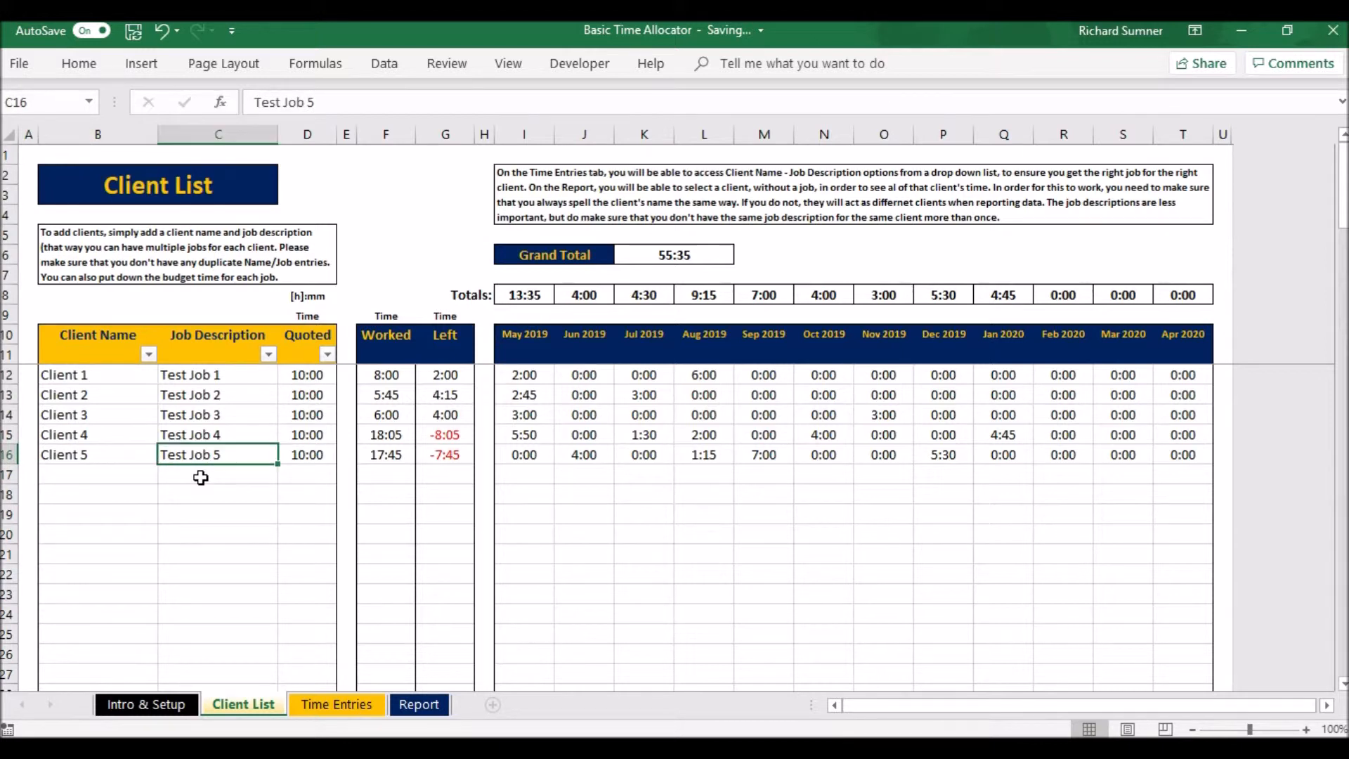
pyautogui.press('Right')
pyautogui.press('Left')
pyautogui.press('Left')
pyautogui.press('Up')
pyautogui.press('Right')
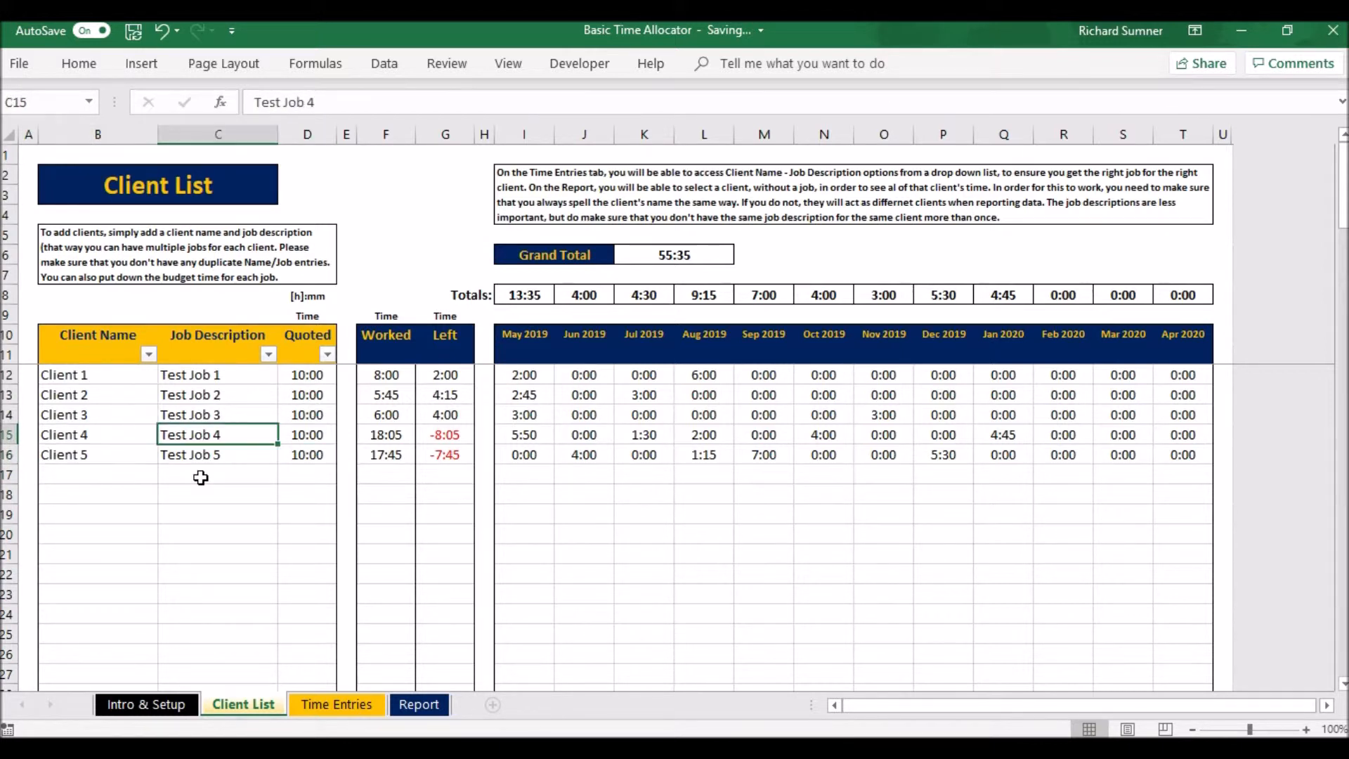
pyautogui.press('Right')
pyautogui.press('Down')
pyautogui.press('Down')
pyautogui.press('Up')
pyautogui.press('Up')
pyautogui.press('Up')
pyautogui.press('Up')
pyautogui.press('Down')
pyautogui.press('Down')
pyautogui.press('Down')
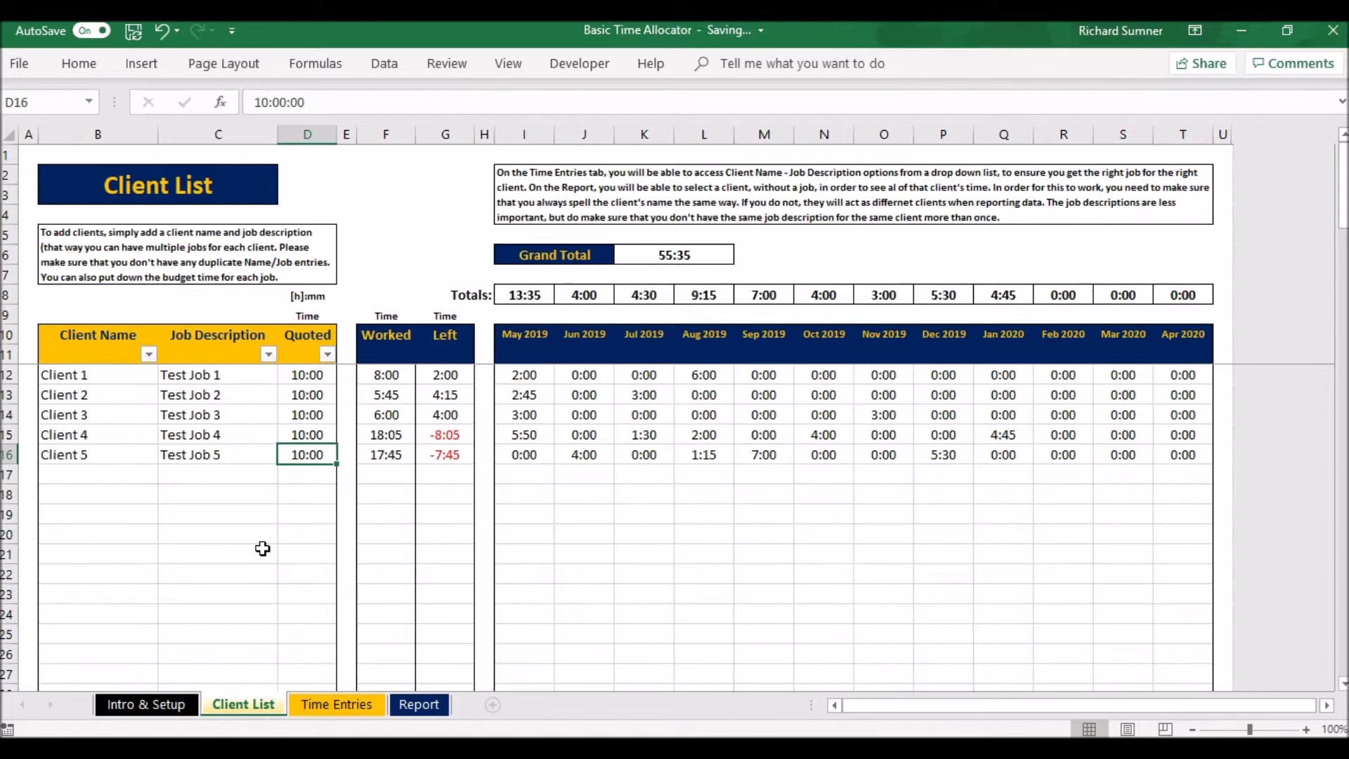
pyautogui.click(236, 511)
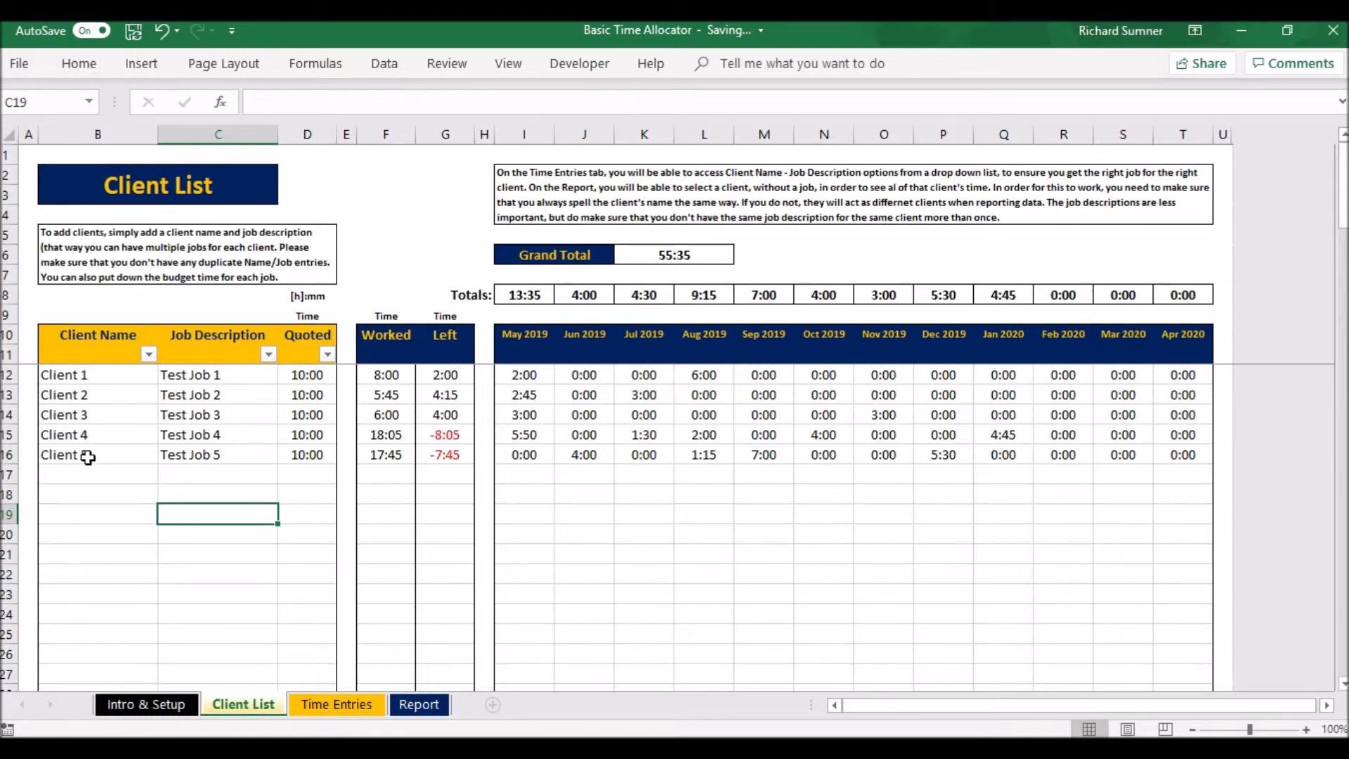
pyautogui.moveTo(87, 458); pyautogui.dragTo(306, 450)
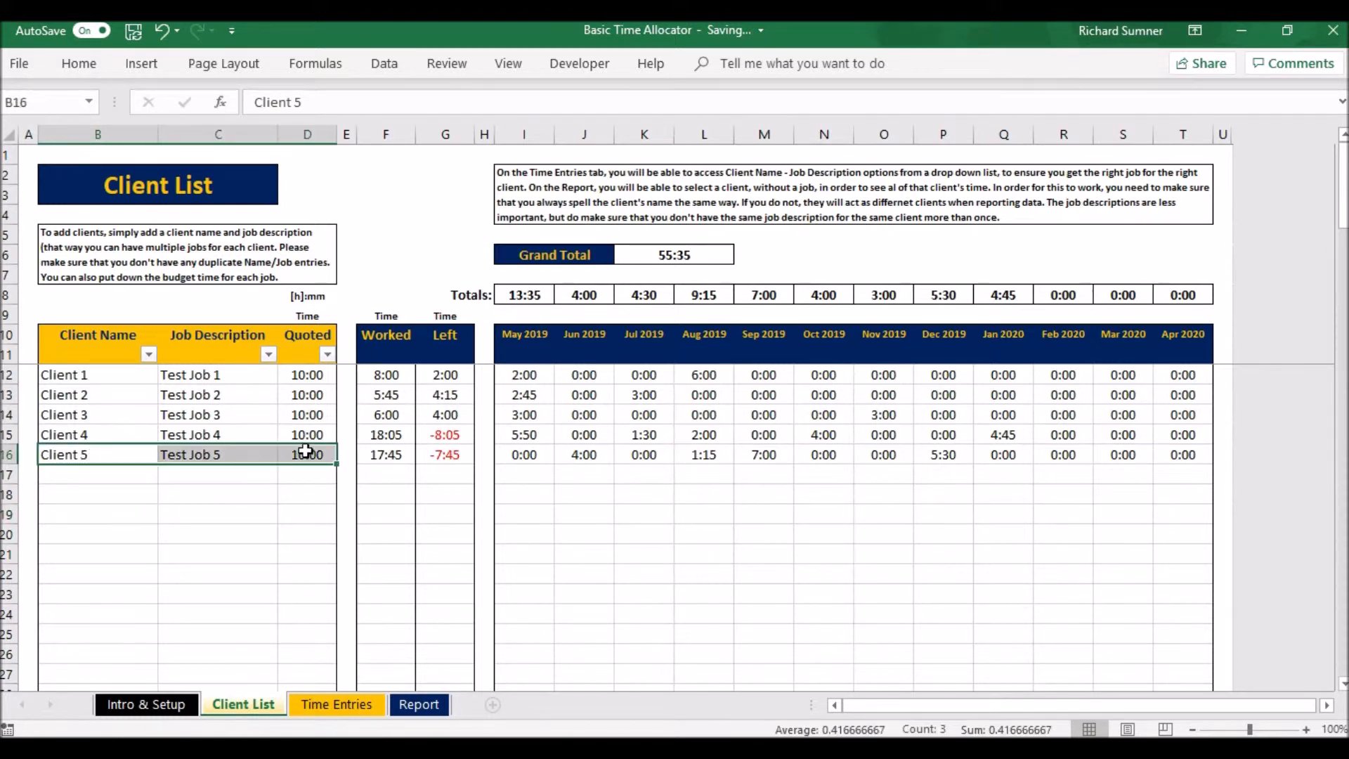
pyautogui.rightClick(306, 450)
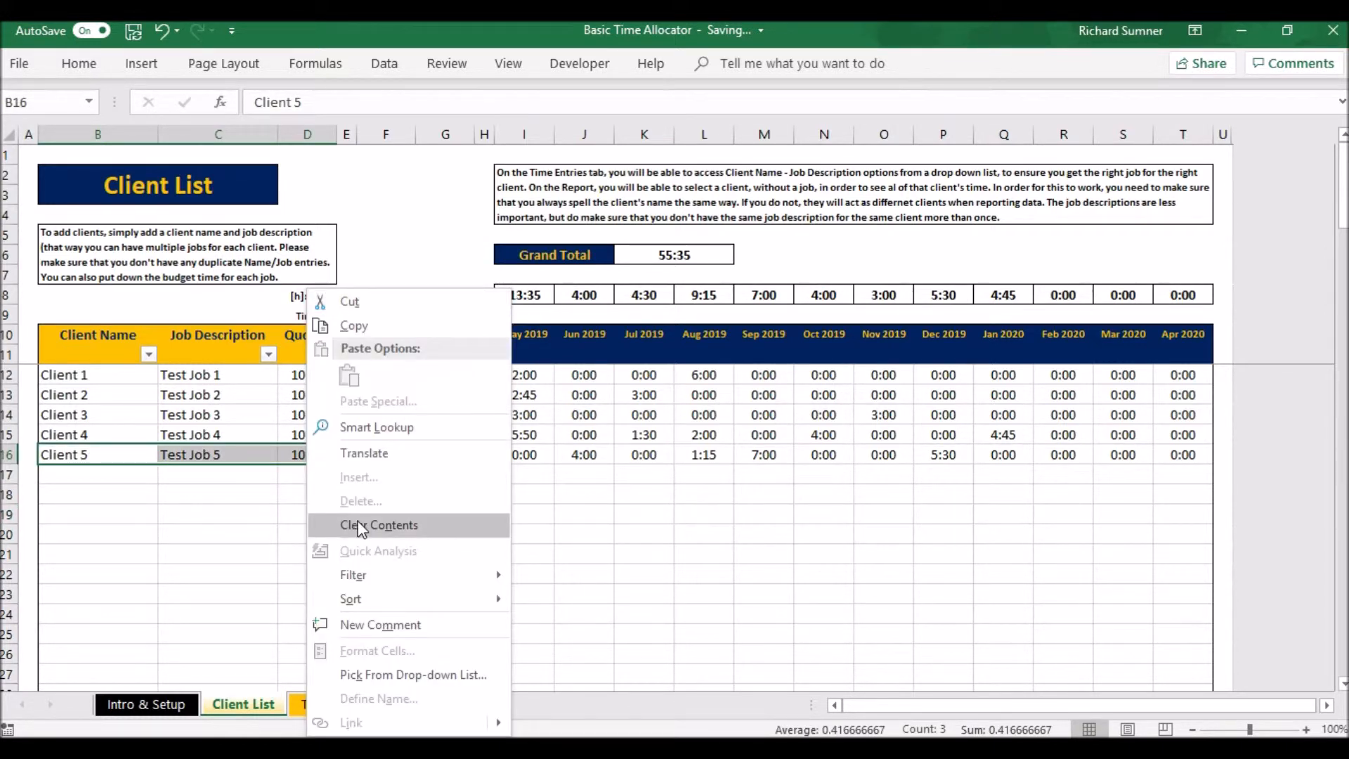
pyautogui.click(130, 490)
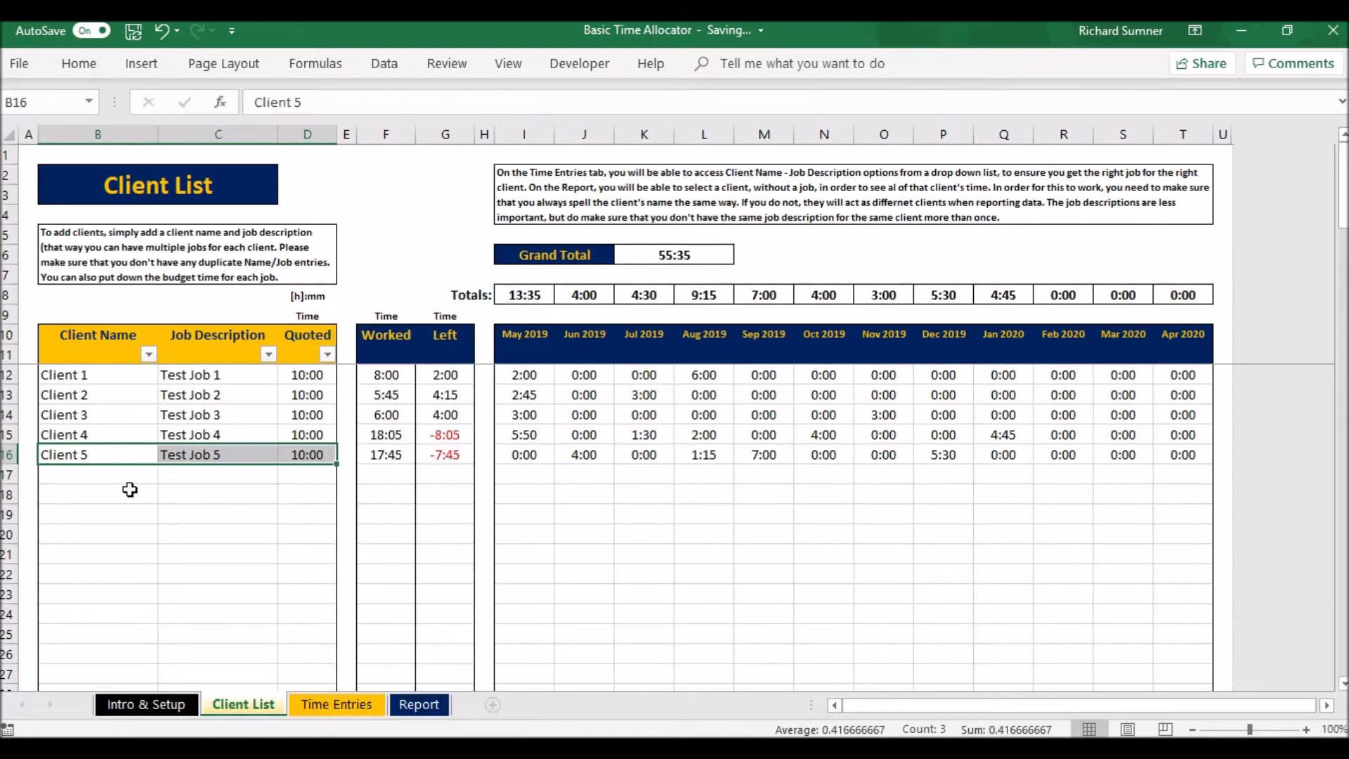
pyautogui.moveTo(95, 475); pyautogui.dragTo(211, 474)
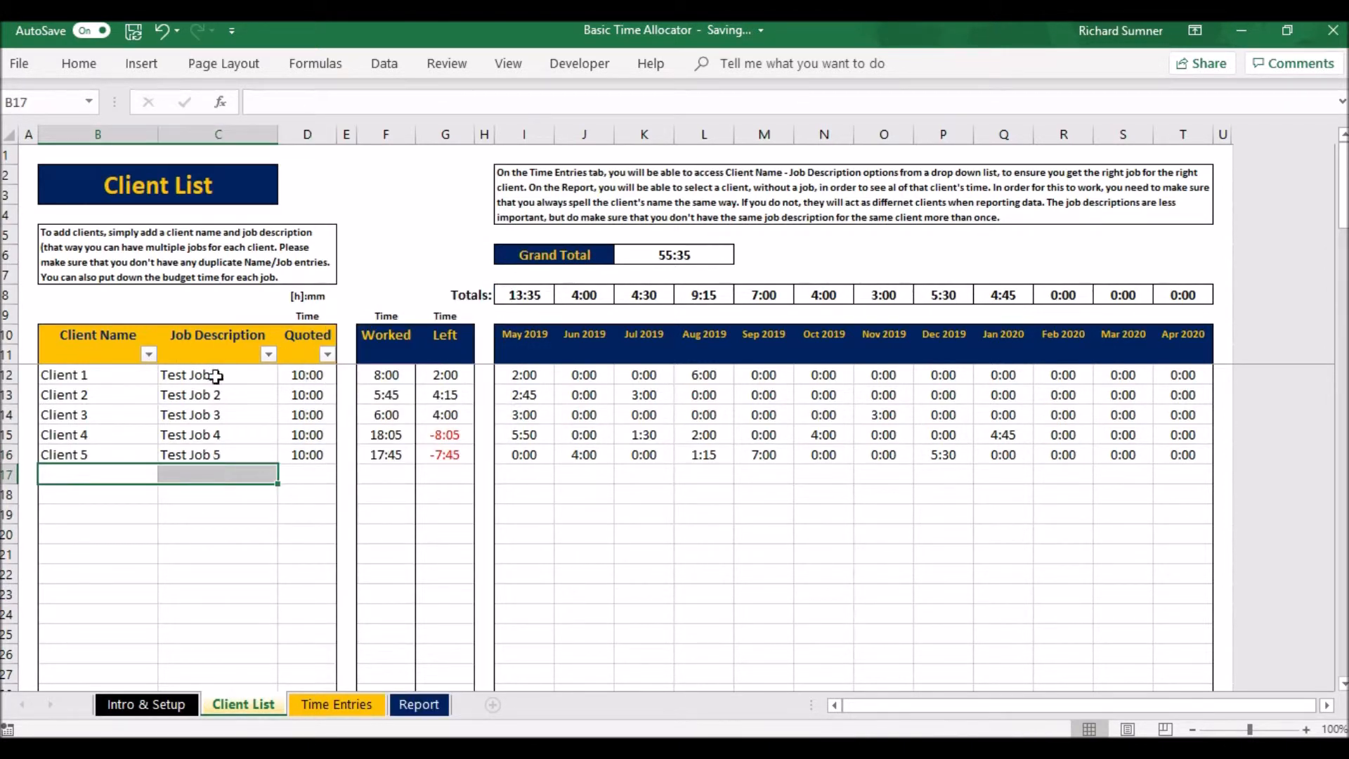
pyautogui.click(130, 399)
pyautogui.press('Down')
pyautogui.press('Down')
pyautogui.press('Down')
pyautogui.press('Down')
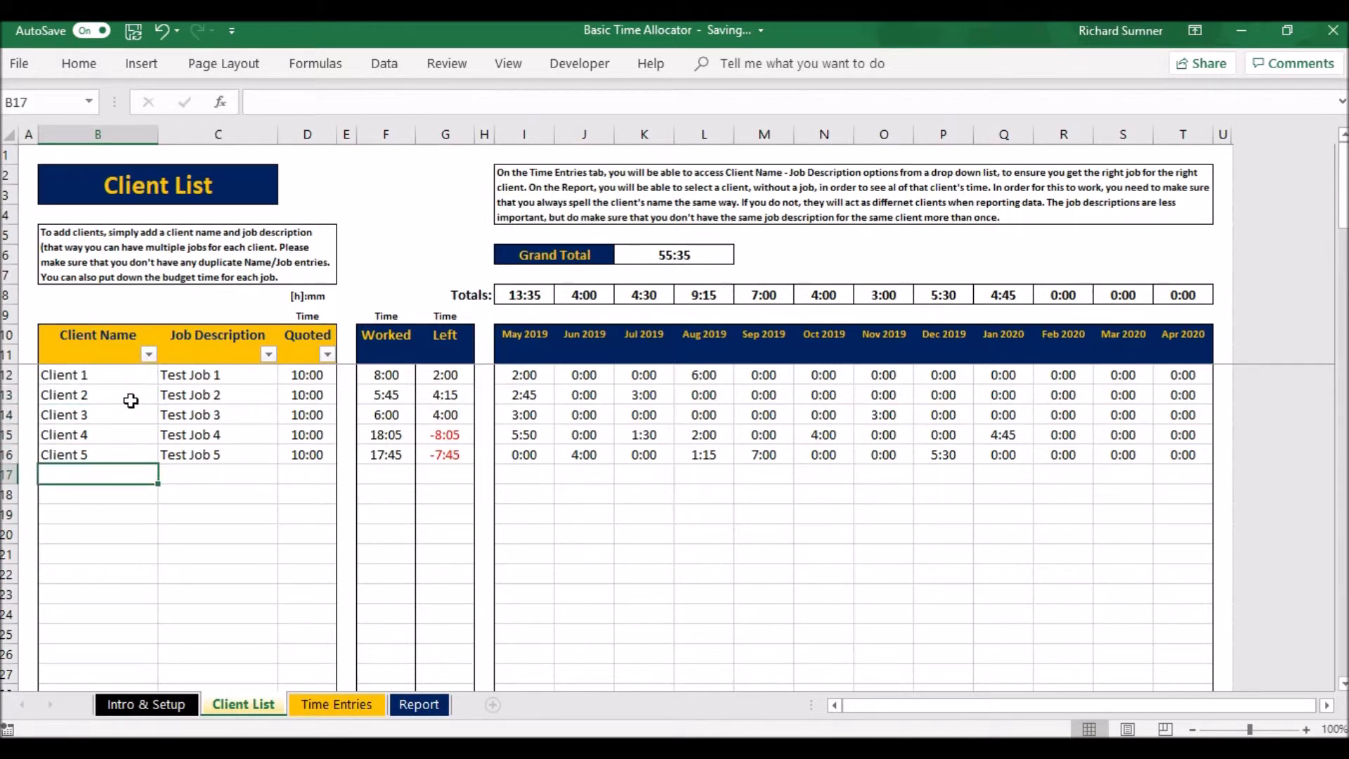
# On the Time Entries sheet, examine the date column from the first entry down to the end of the table.
pyautogui.click(342, 706)
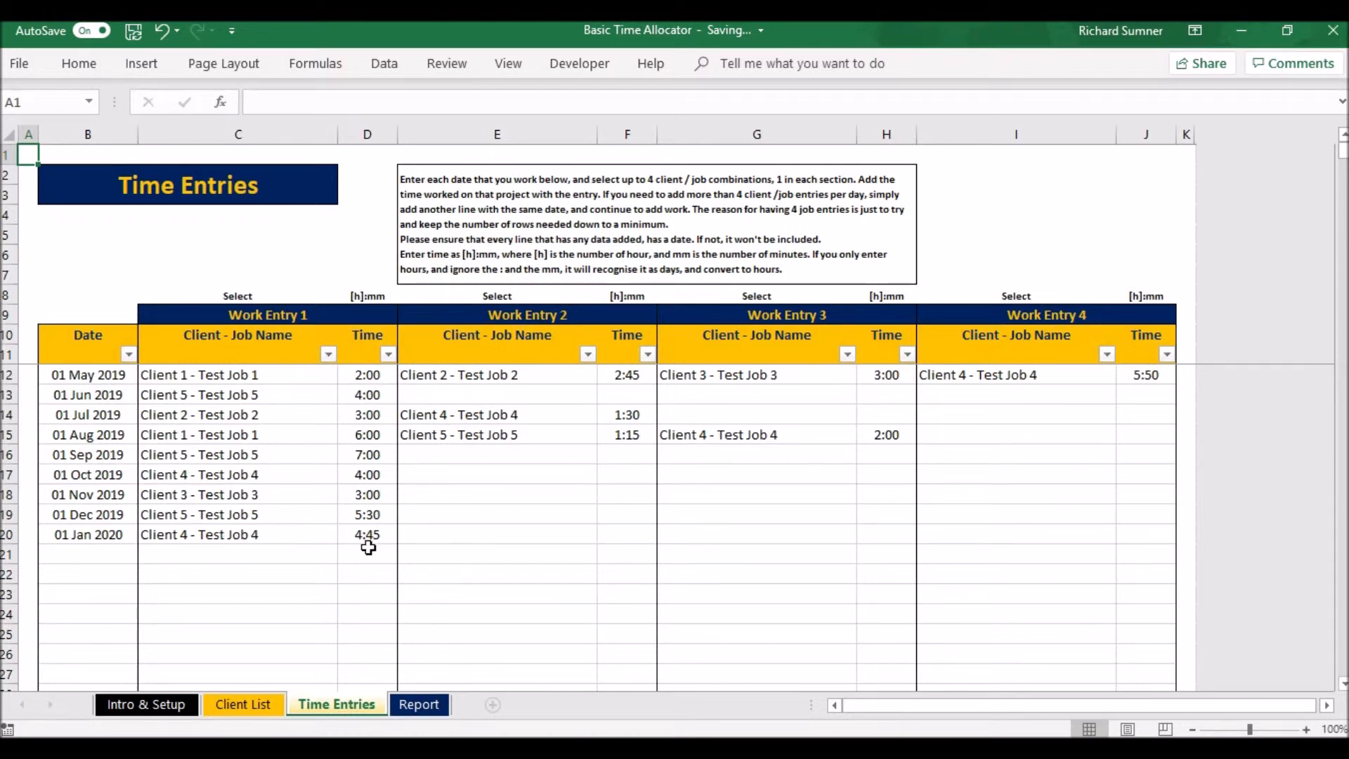
pyautogui.click(99, 553)
pyautogui.click(96, 573)
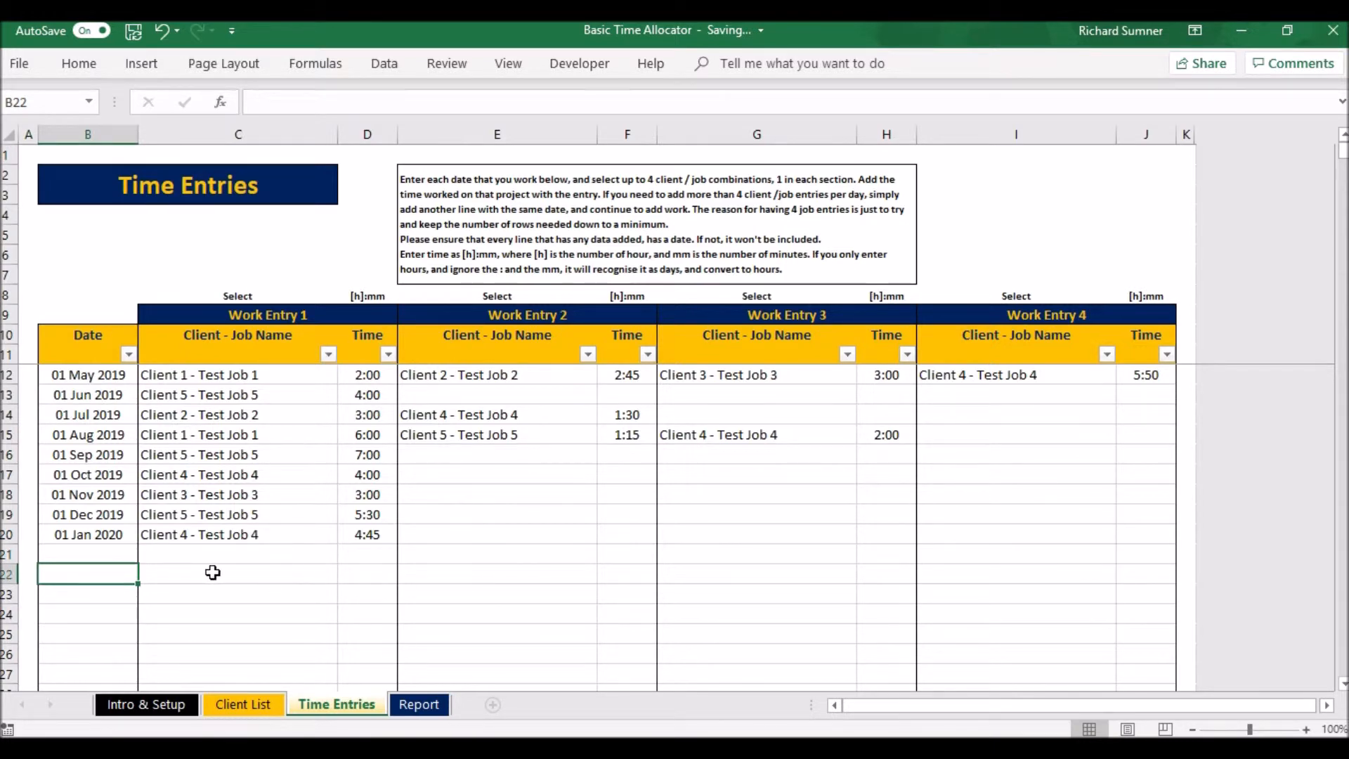
pyautogui.hotkey('ctrl', 'Down')
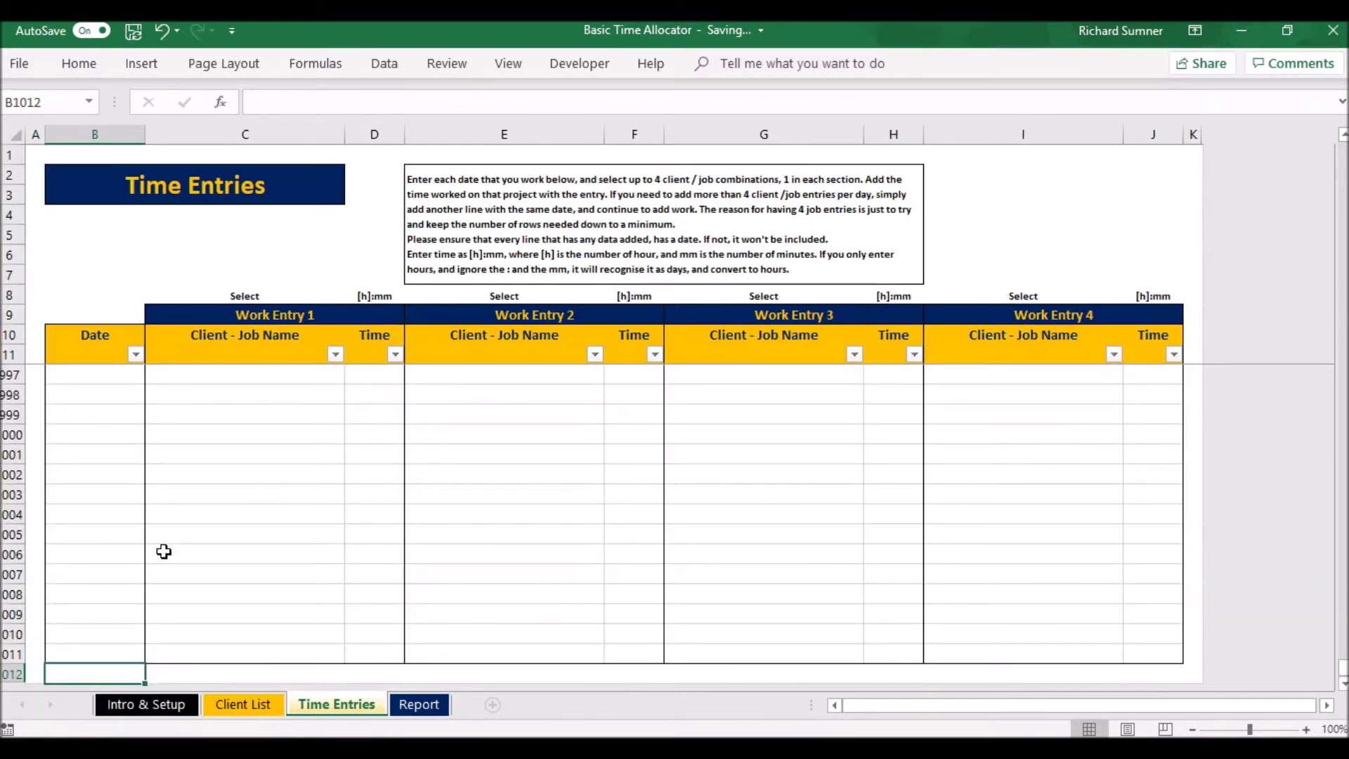
pyautogui.hotkey('ctrl', 'Up')
pyautogui.press('Up')
pyautogui.press('Up')
pyautogui.press('Up')
pyautogui.press('Up')
pyautogui.press('Up')
pyautogui.press('Up')
pyautogui.press('Up')
pyautogui.press('Up')
pyautogui.press('Up')
pyautogui.press('Up')
pyautogui.press('Up')
pyautogui.press('Up')
pyautogui.press('Down')
pyautogui.press('Down')
pyautogui.press('Down')
pyautogui.press('Down')
pyautogui.press('Down')
pyautogui.press('Down')
pyautogui.press('Down')
pyautogui.press('Down')
pyautogui.press('Down')
pyautogui.press('Down')
pyautogui.press('Down')
pyautogui.press('Down')
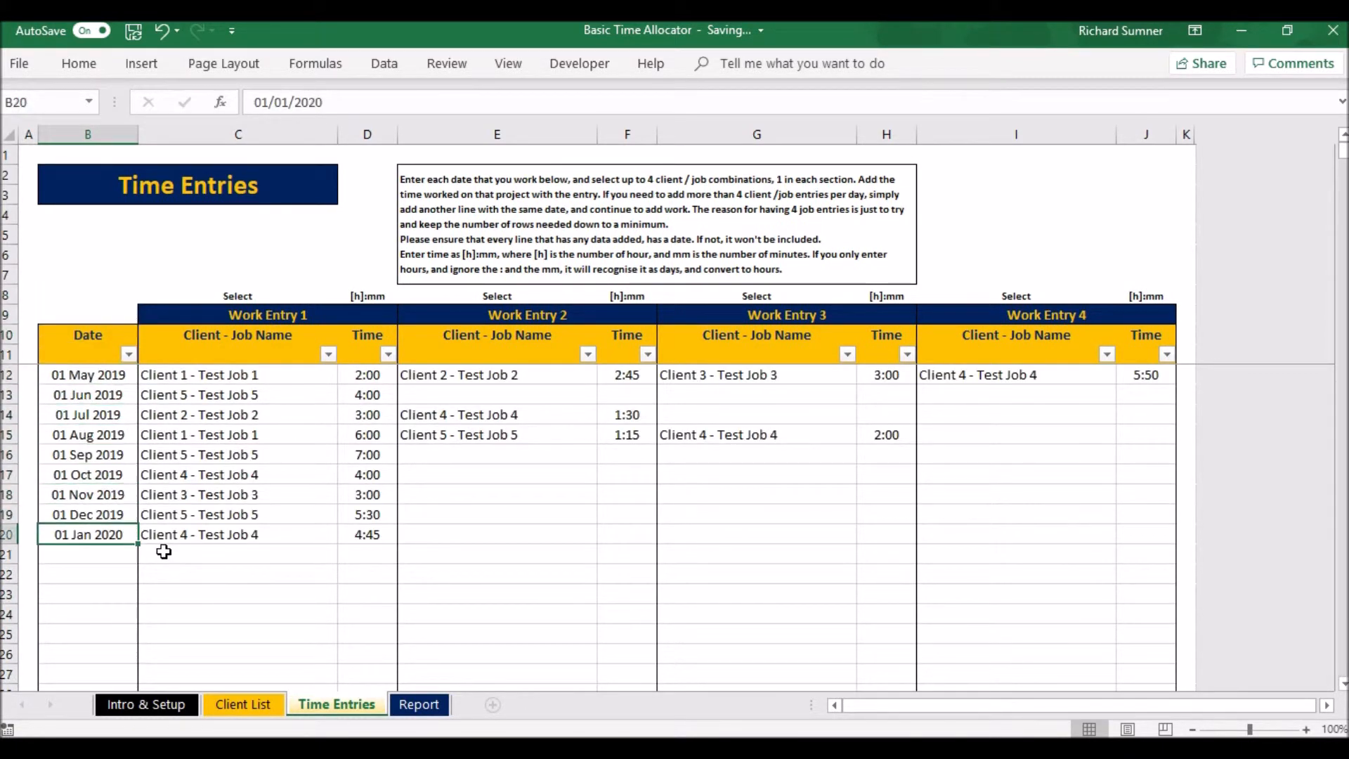
pyautogui.click(123, 553)
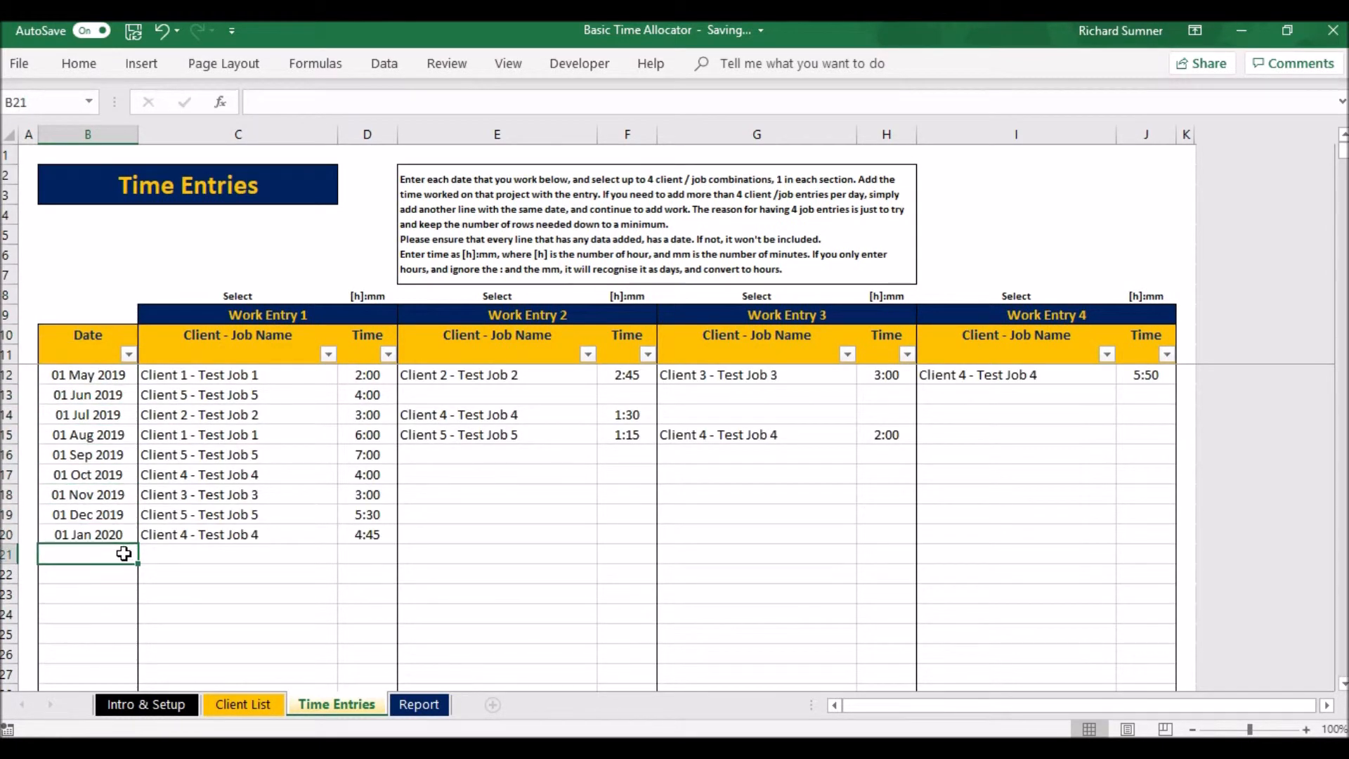
# Check the client and job choices offered for Work Entry 2 in the 01 Jan 2020 row.
pyautogui.click(433, 536)
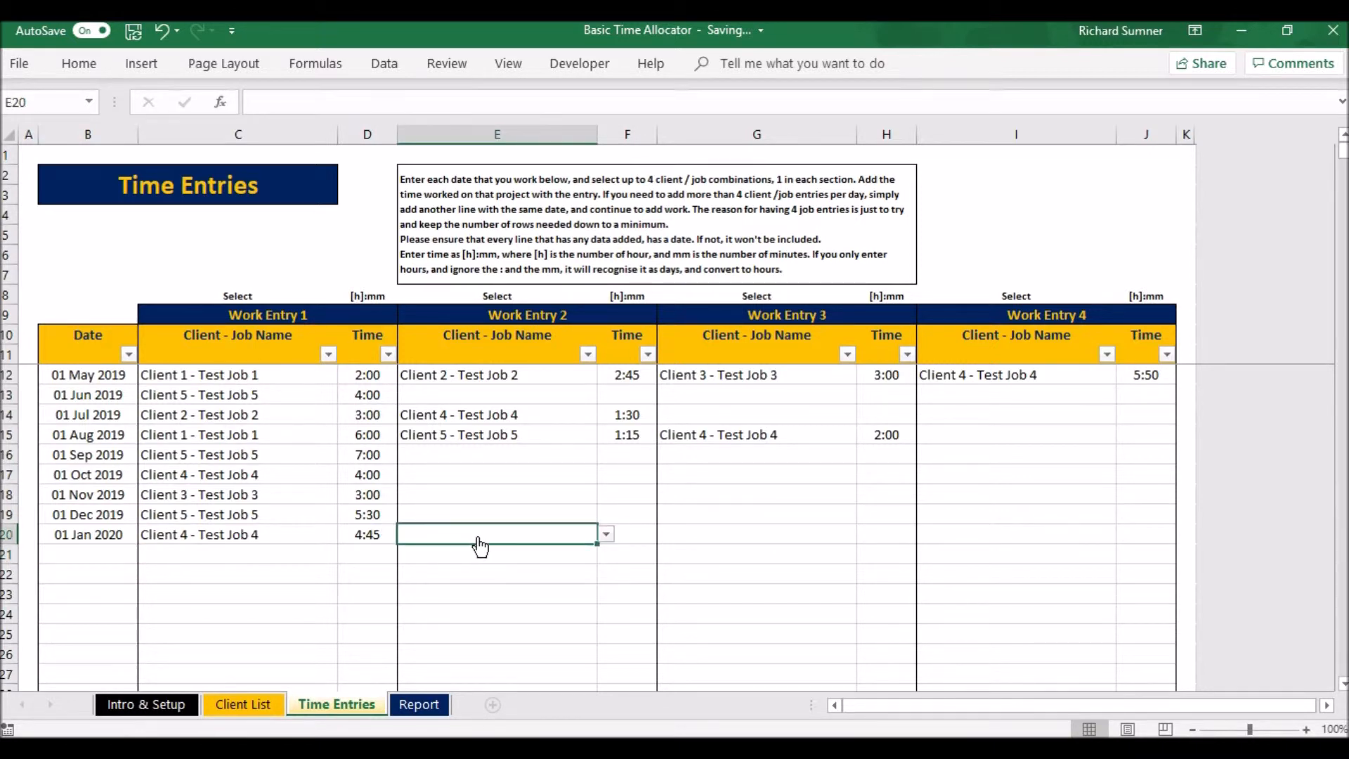
pyautogui.click(605, 535)
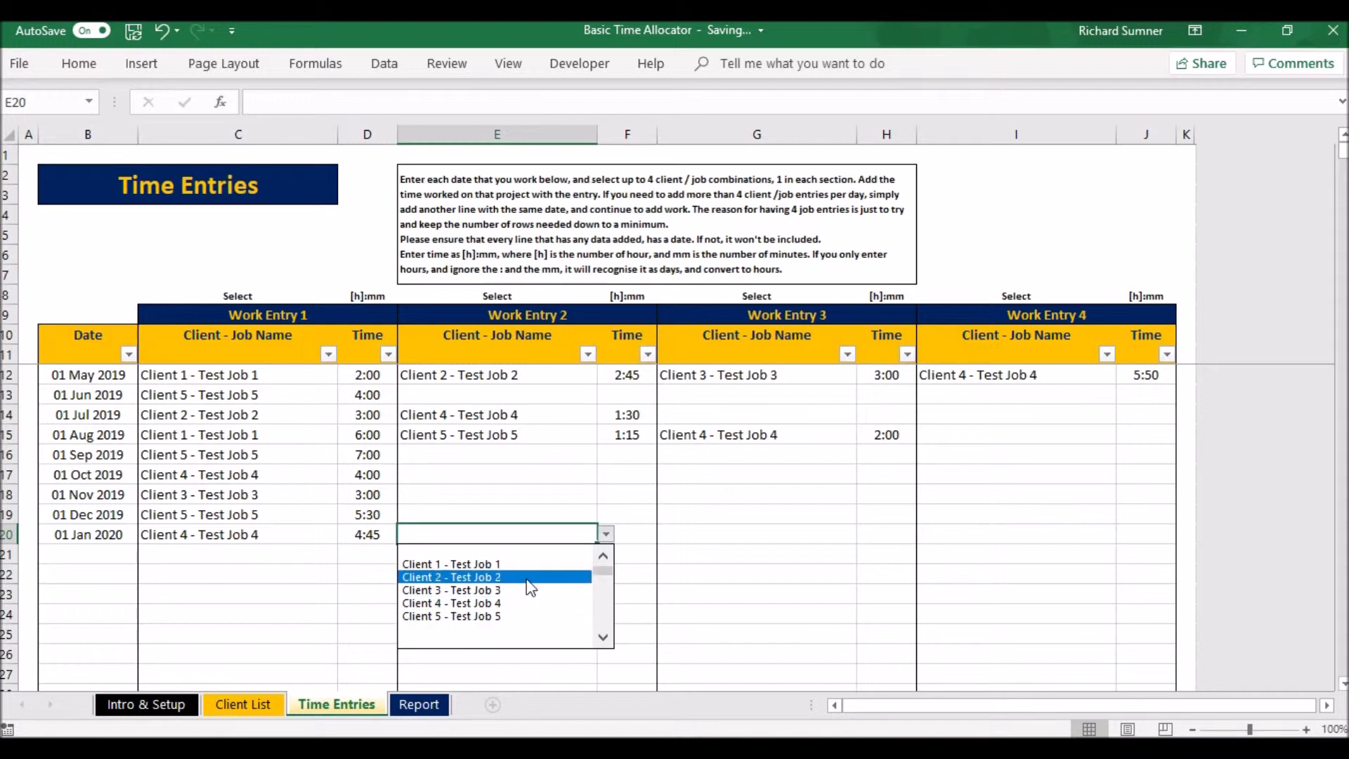
pyautogui.click(606, 536)
# Enter 2:00 as the Work Entry 2 time in the 01 Jan 2020 row.
pyautogui.click(633, 536)
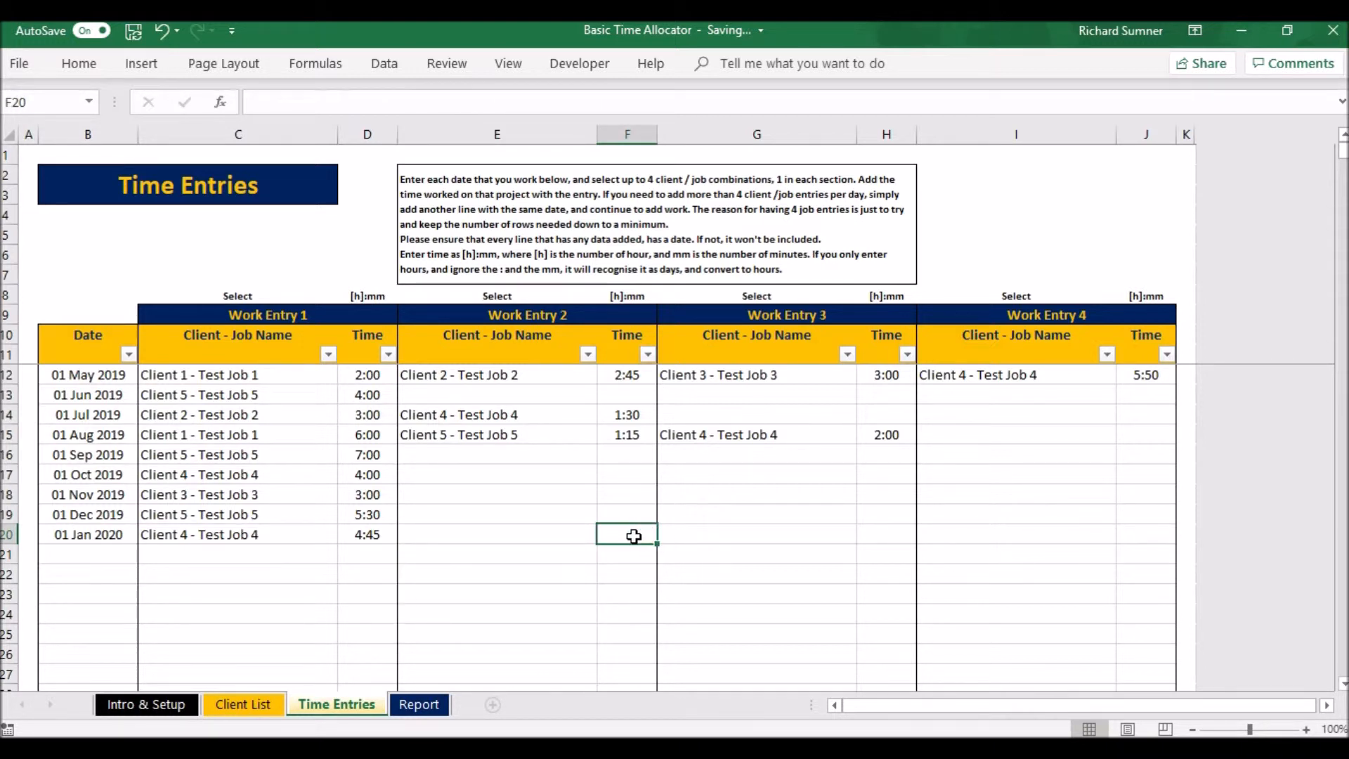
pyautogui.write('2')
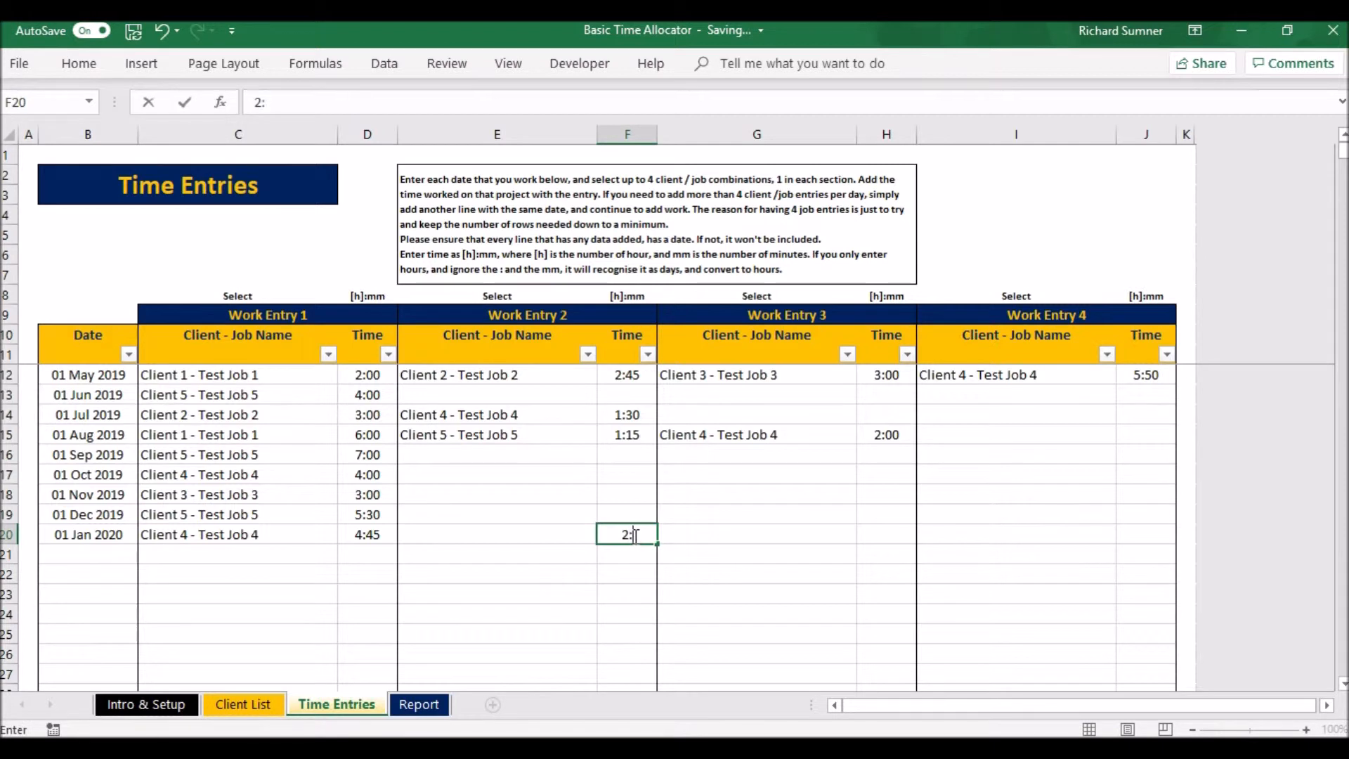
pyautogui.write(':00')
pyautogui.press('Return')
# Replace the Work Entry 2 time in the 01 Jan 2020 row with a plain 2, without minutes.
pyautogui.click(634, 536)
pyautogui.write('2')
pyautogui.hotkey('ctrl', 'Return')
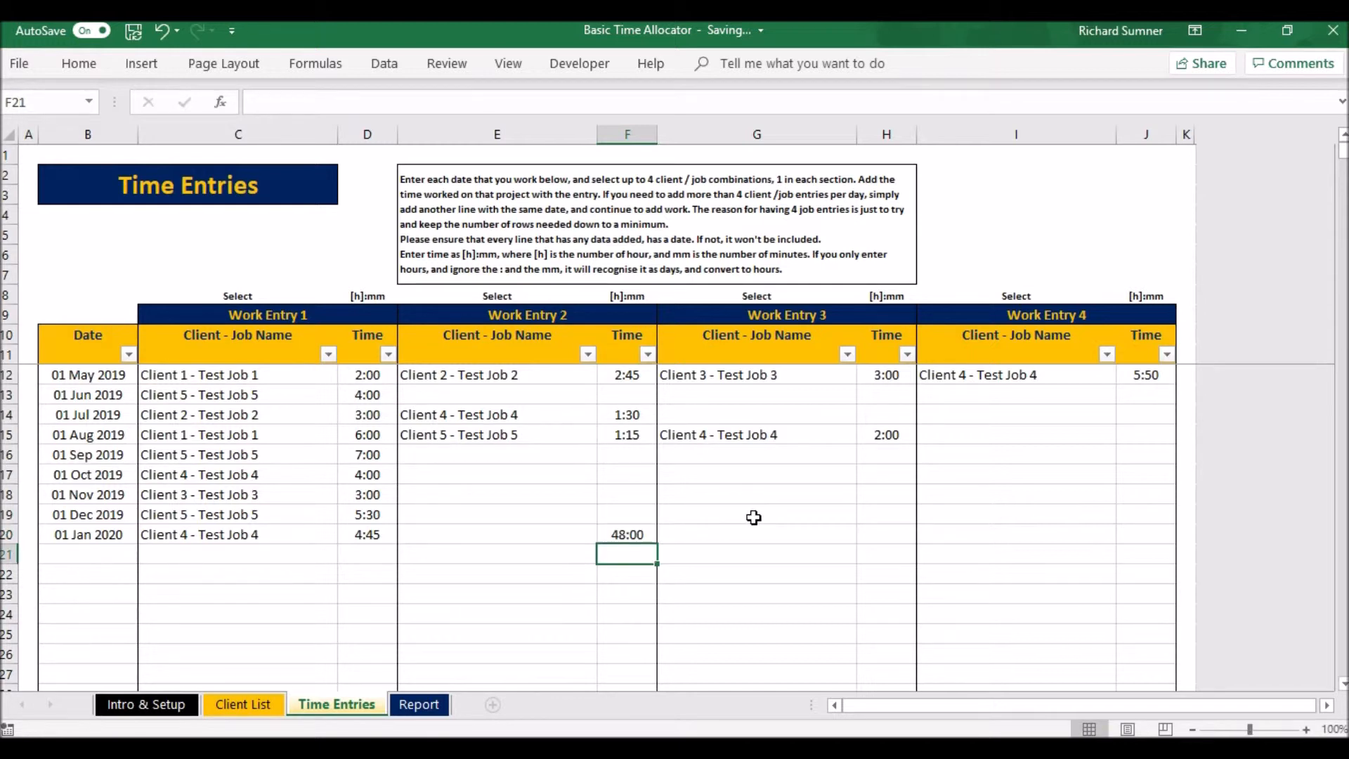
# Try 2:00 and 17:00 as the Work Entry 2 time in the 01 Jan 2020 row, and clear the cell.
pyautogui.write('2:00')
pyautogui.press('Return')
pyautogui.press('Up')
pyautogui.write('1')
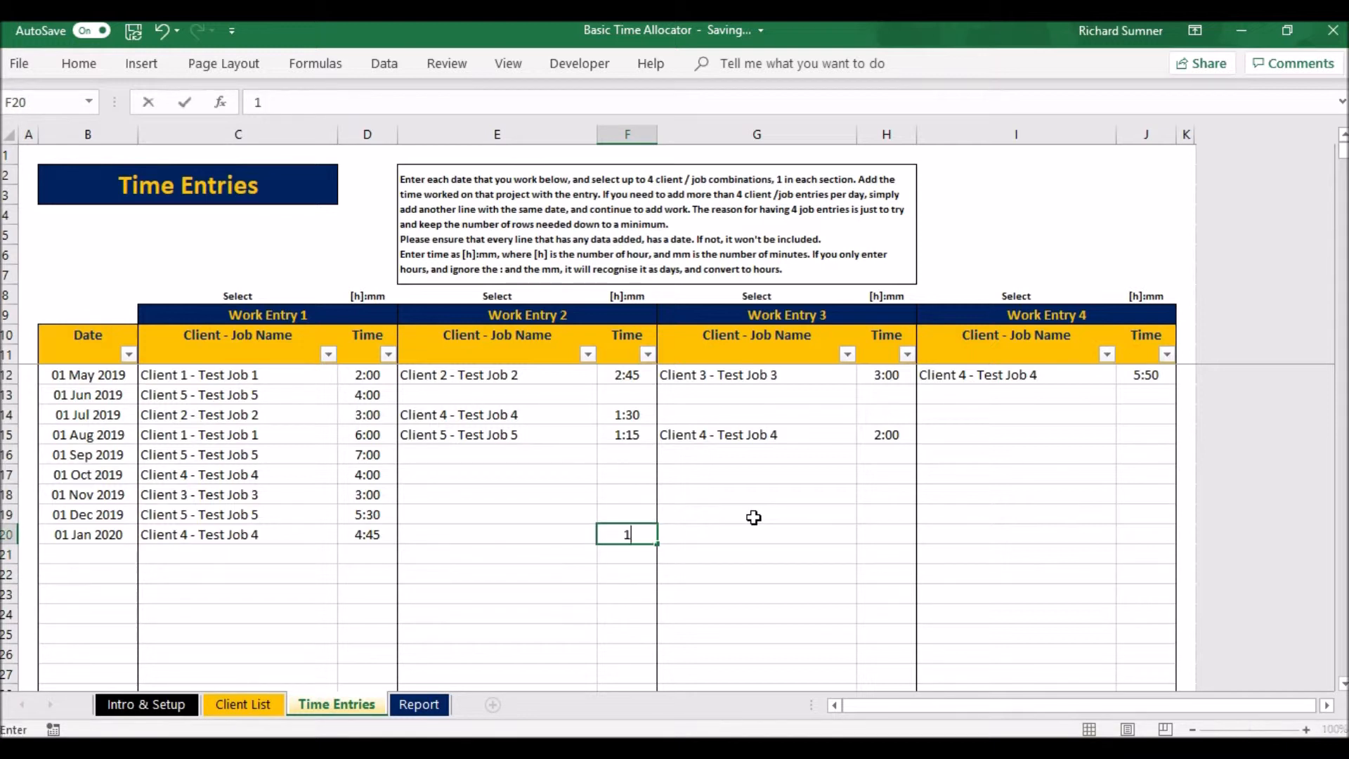
pyautogui.write('7:00')
pyautogui.press('Return')
pyautogui.press('Up')
pyautogui.press('Return')
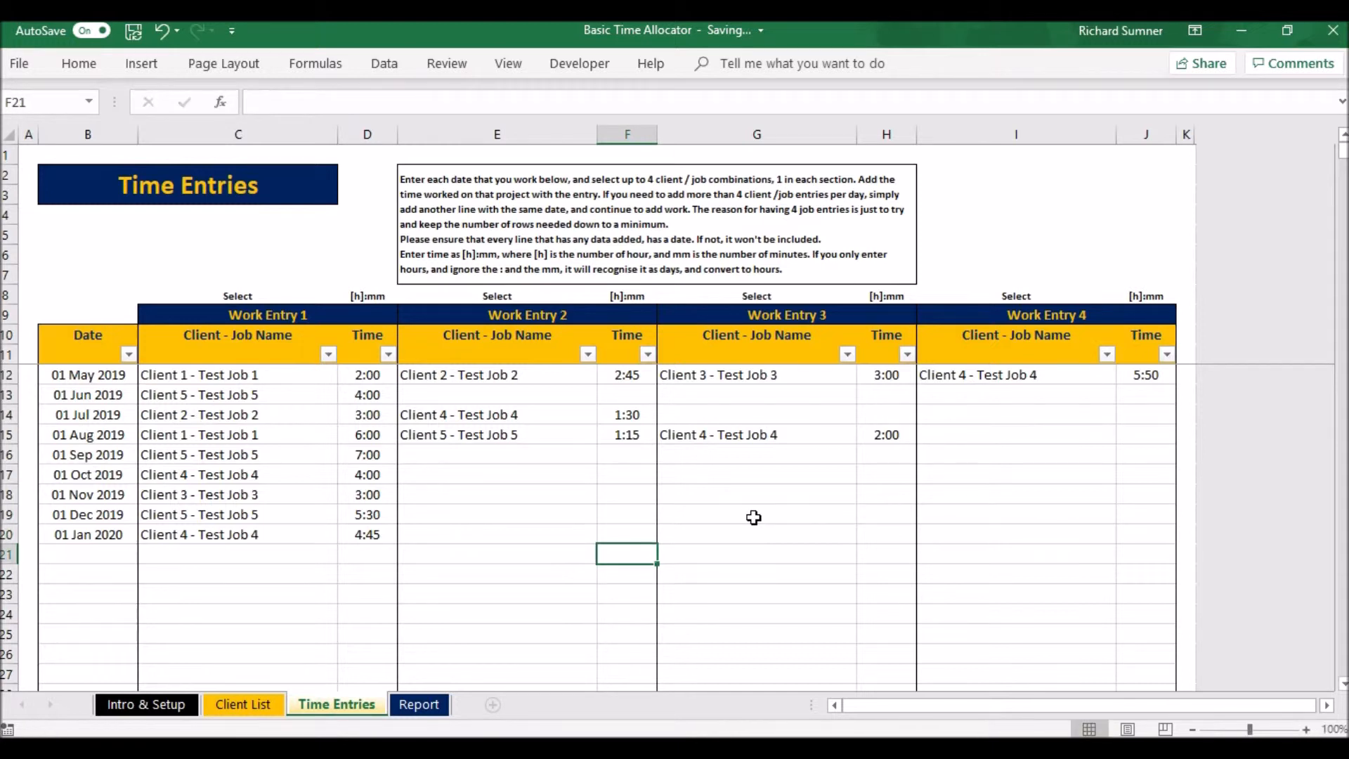
pyautogui.press('Left')
pyautogui.press('Left')
pyautogui.press('Left')
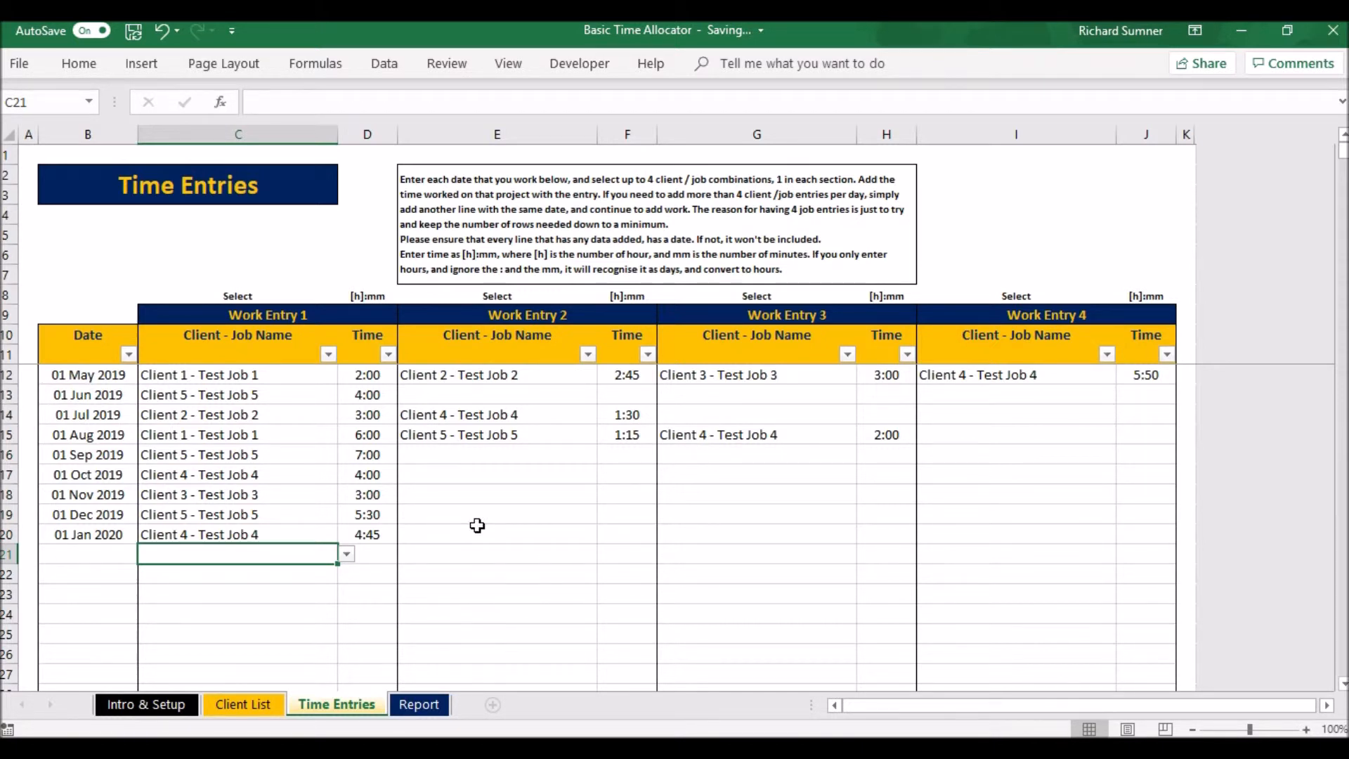
# Review the Client List time figures and the Report sheet's monthly breakdown and allocated-versus-used time charts.
pyautogui.click(257, 708)
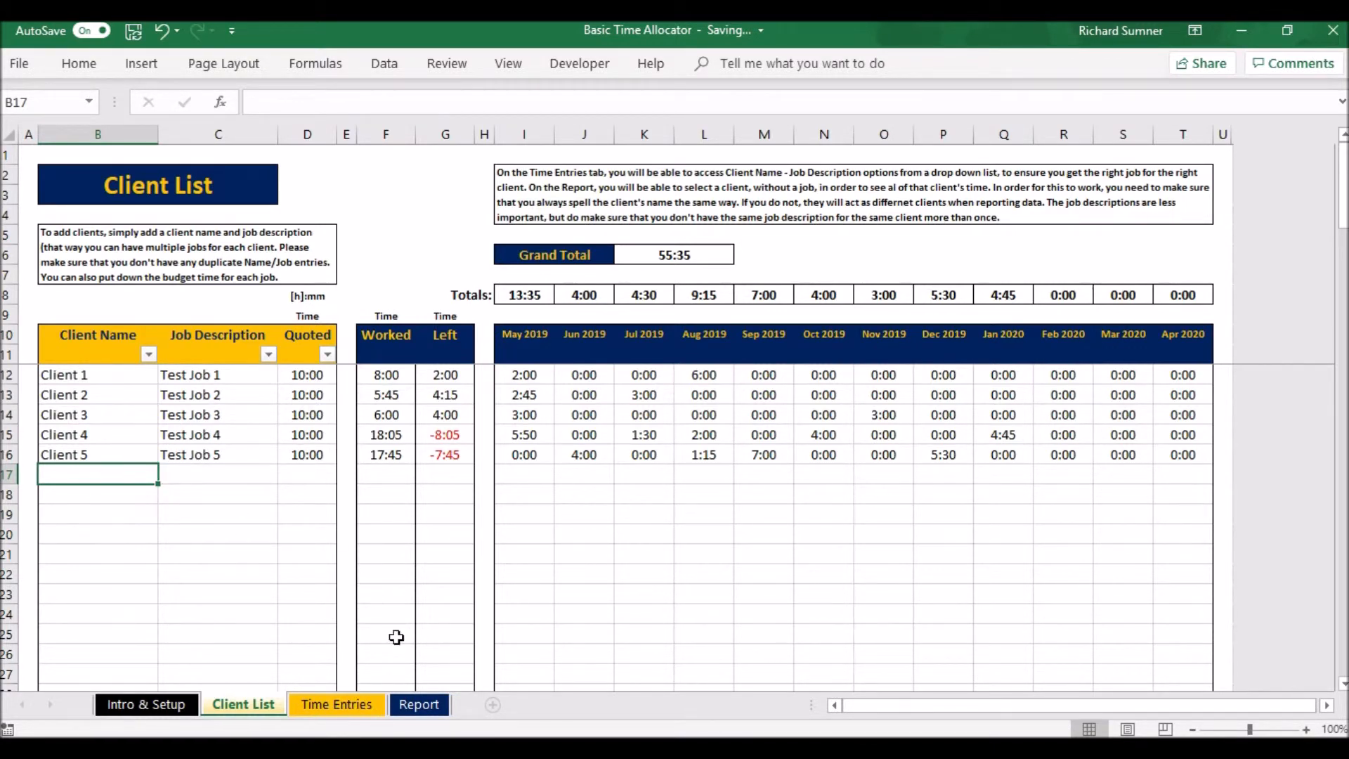
pyautogui.click(426, 710)
pyautogui.scroll(-2, 513, 494)
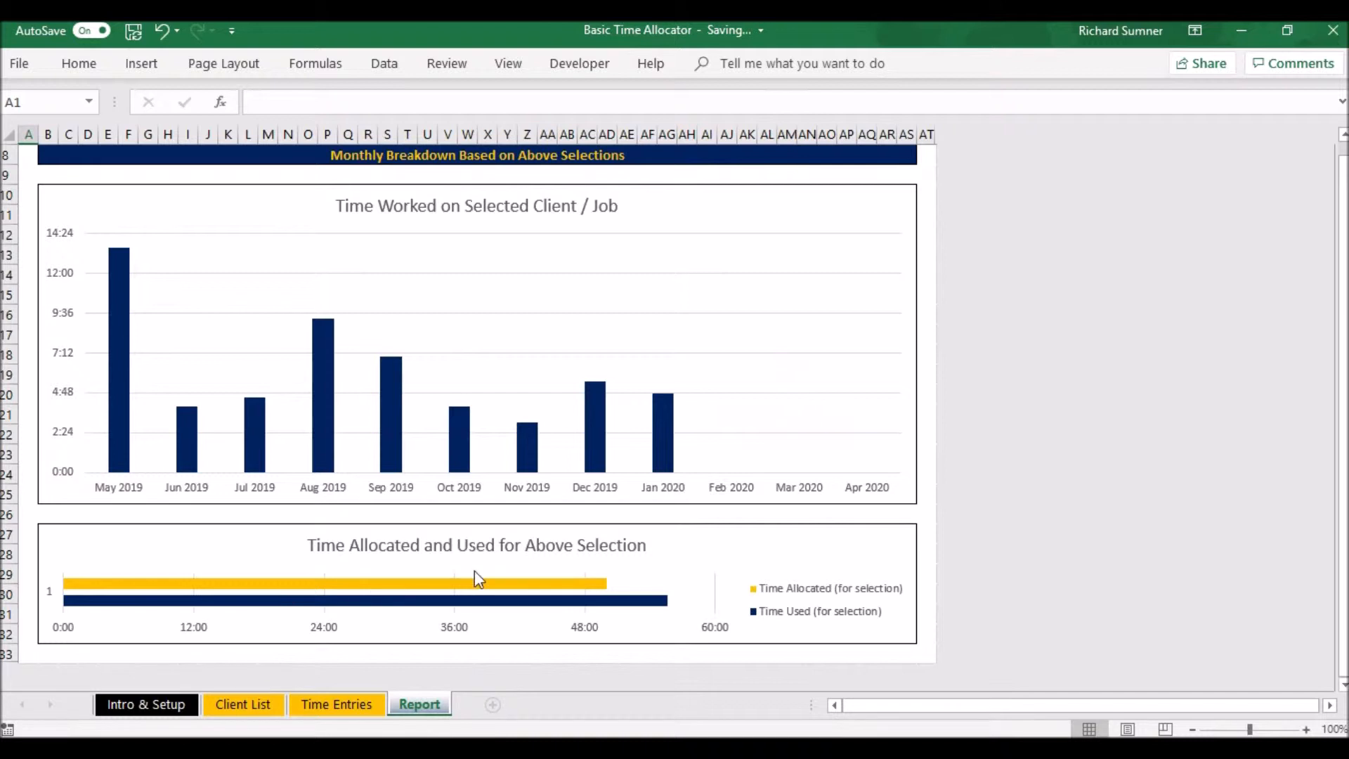
pyautogui.scroll(3, 475, 572)
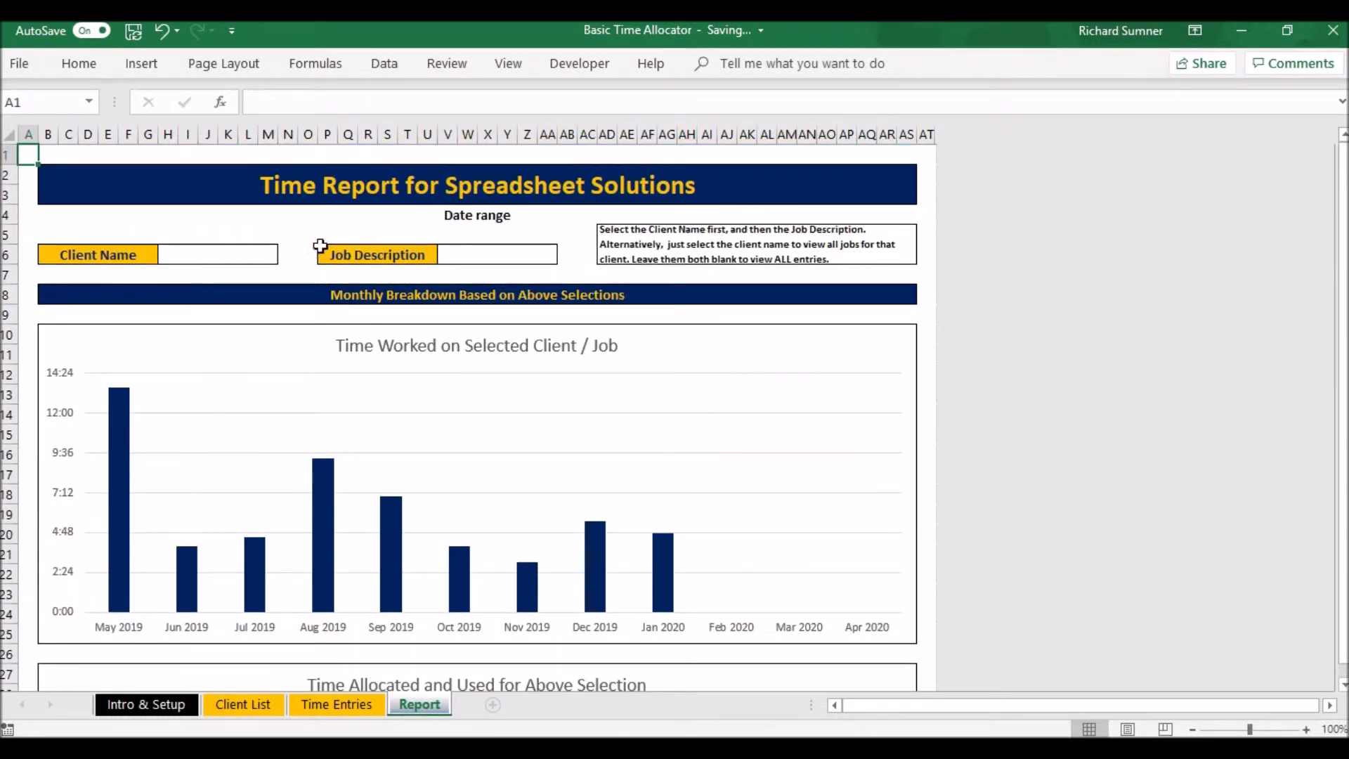
# Set the Report sheet's Client Name to Client 5 and reopen its list of client options.
pyautogui.click(254, 252)
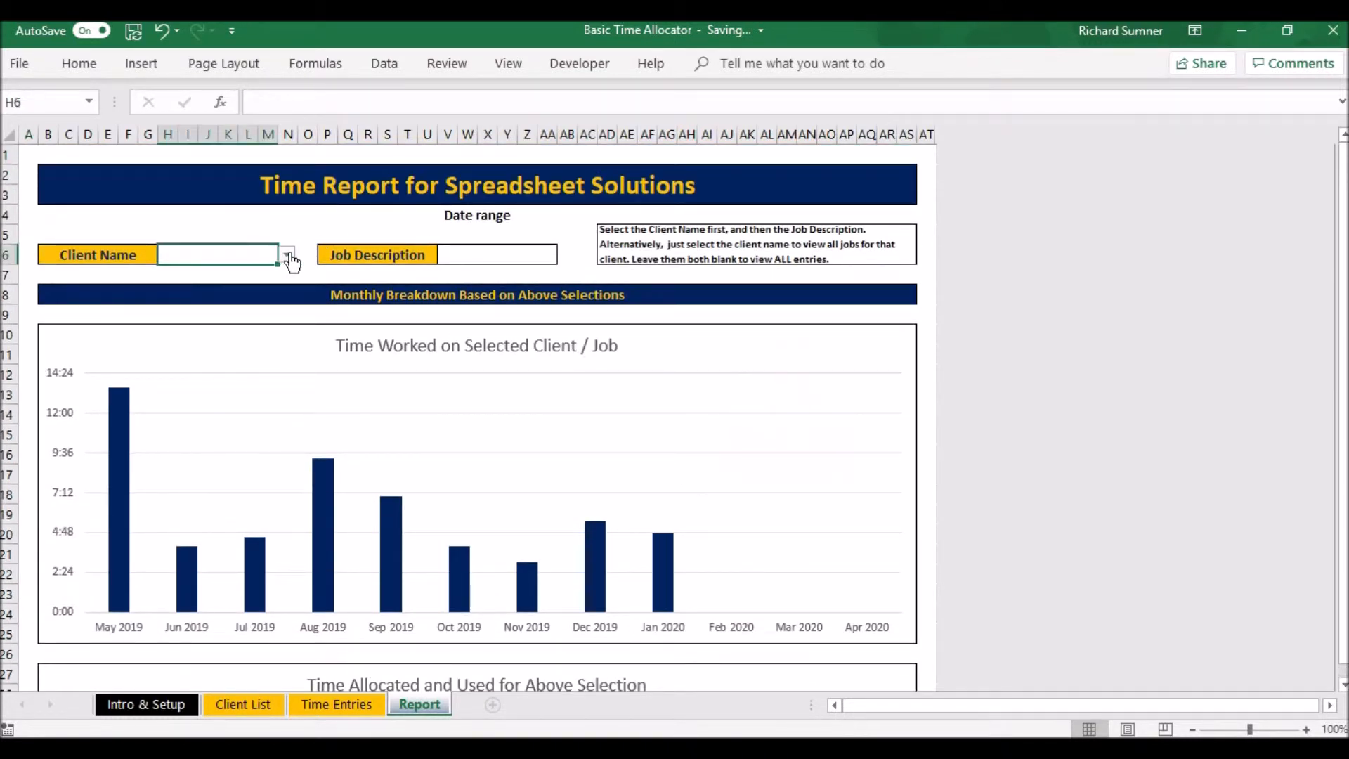
pyautogui.click(286, 255)
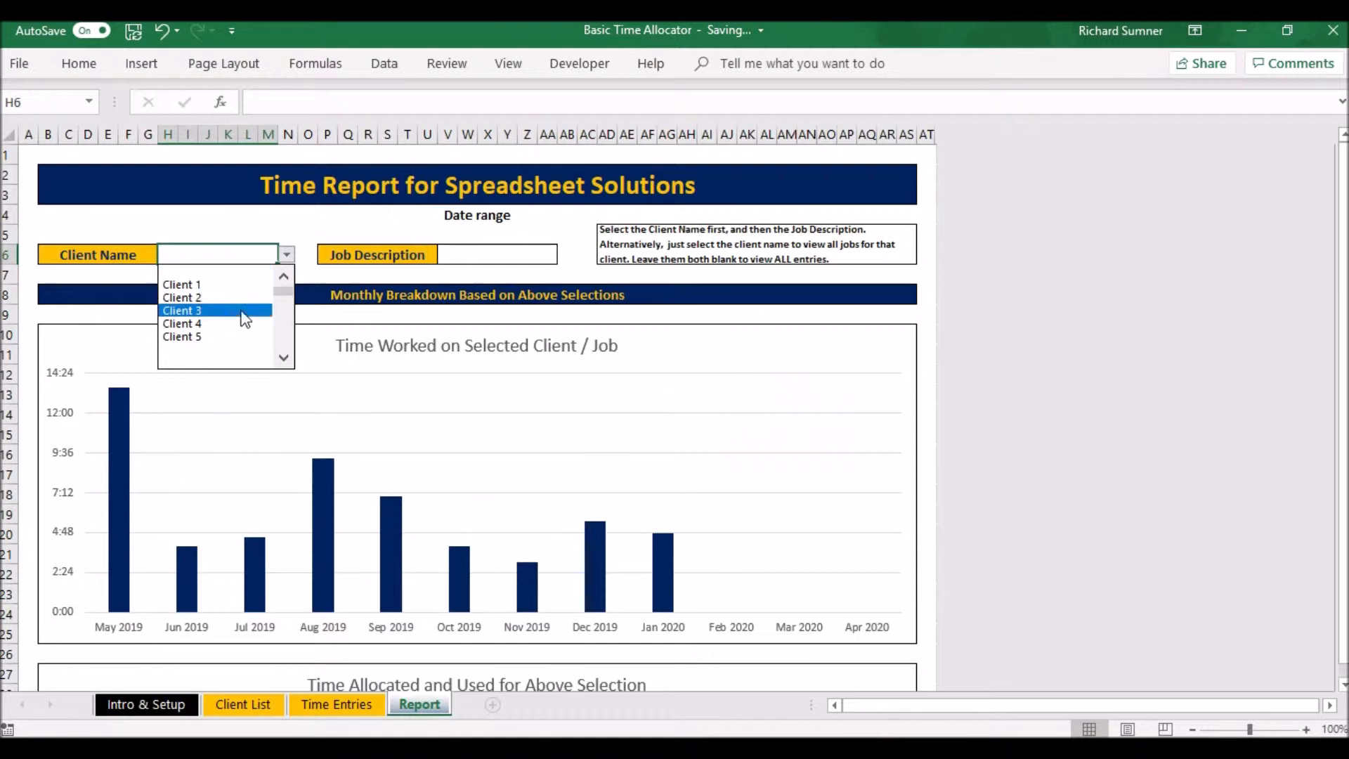
pyautogui.click(242, 337)
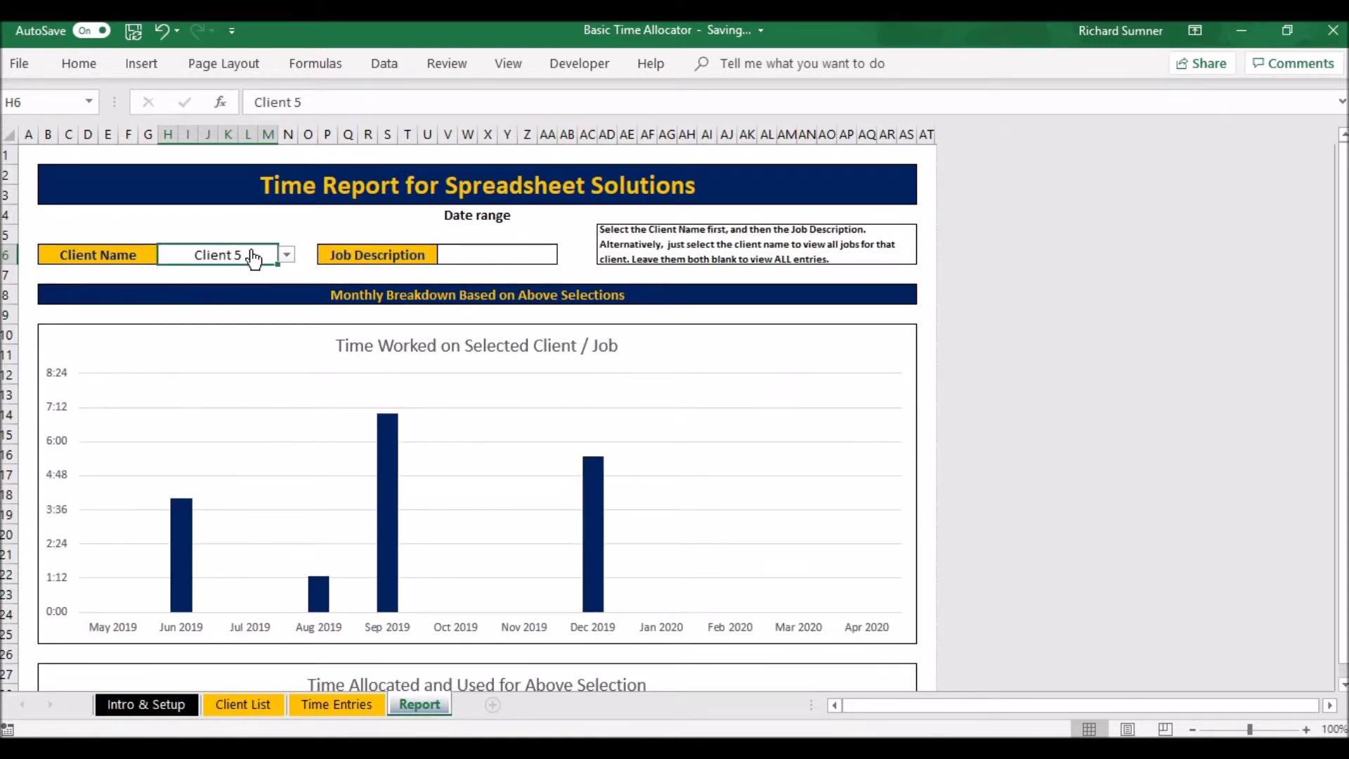
pyautogui.click(287, 257)
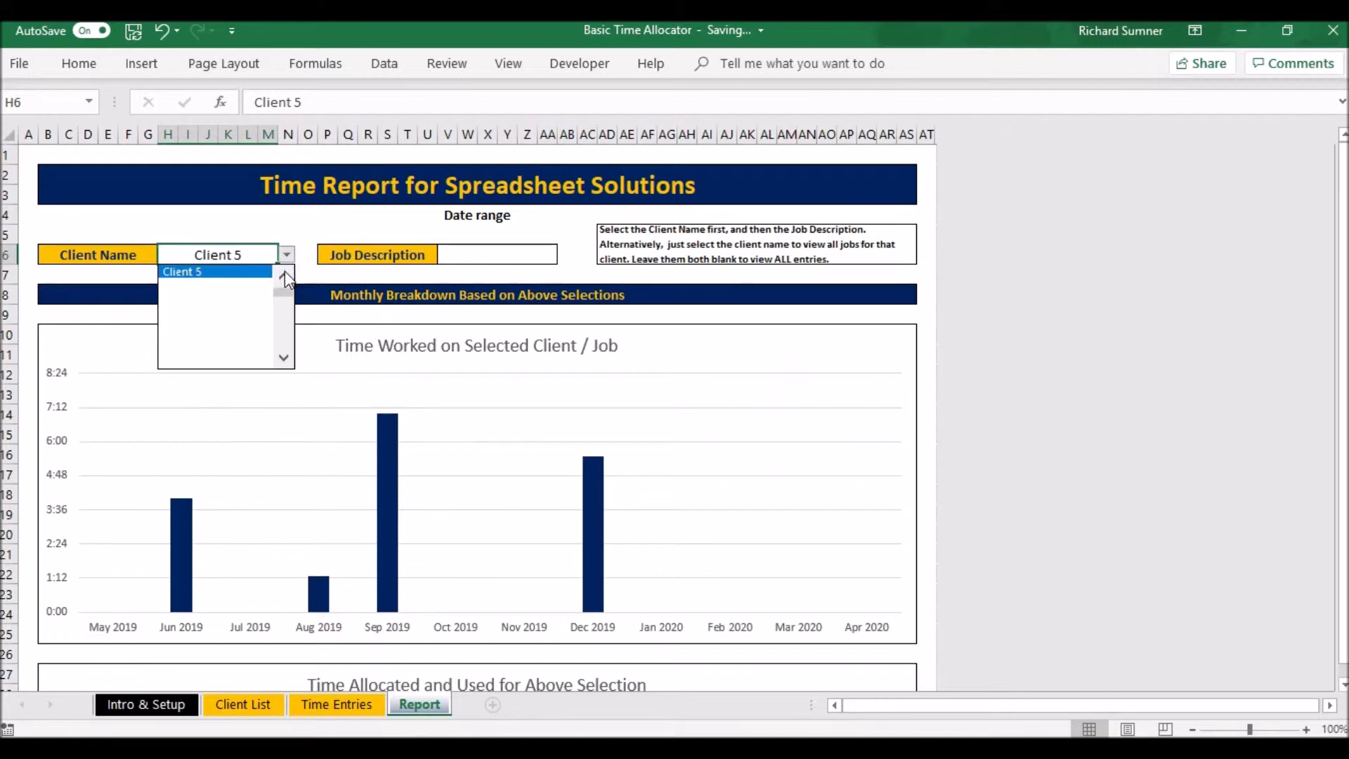
pyautogui.click(285, 273)
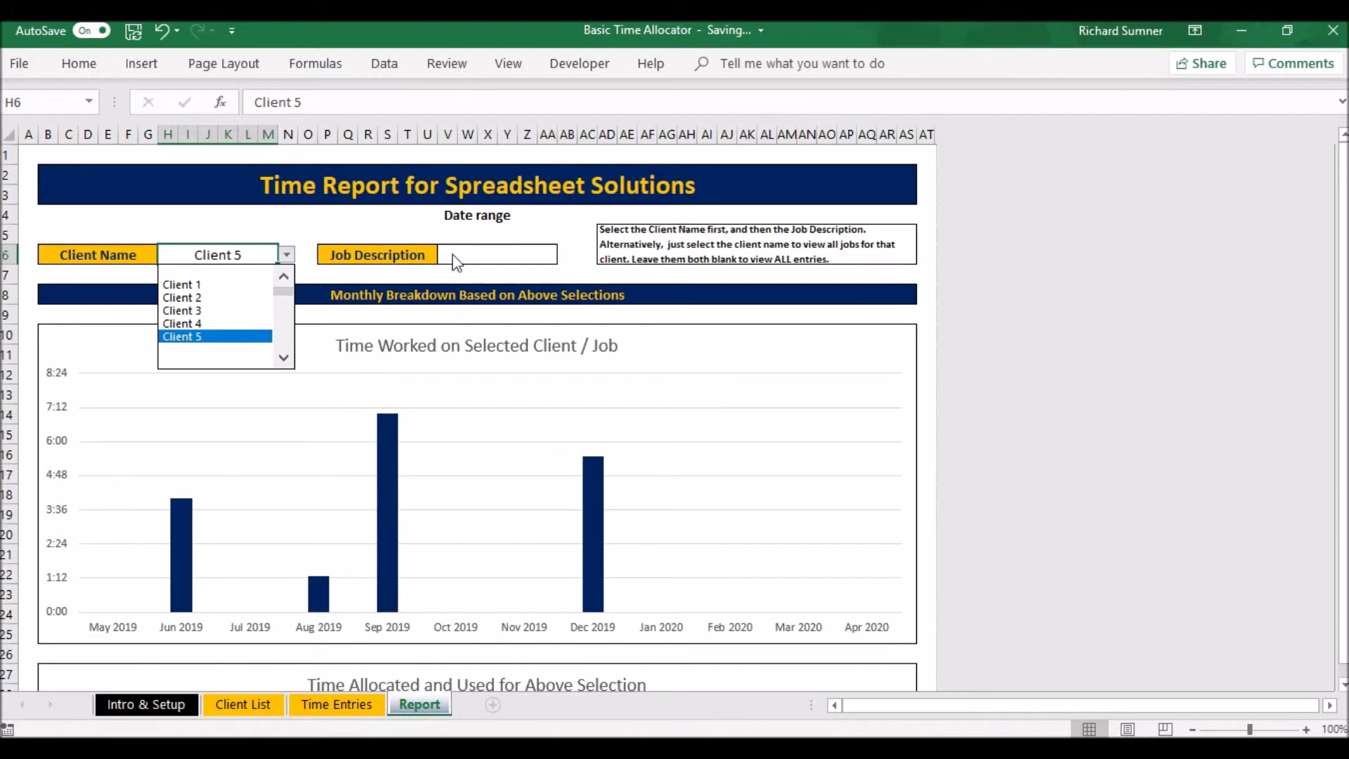
# Narrow the Client 5 report to the job description Test Job 5.
pyautogui.click(478, 255)
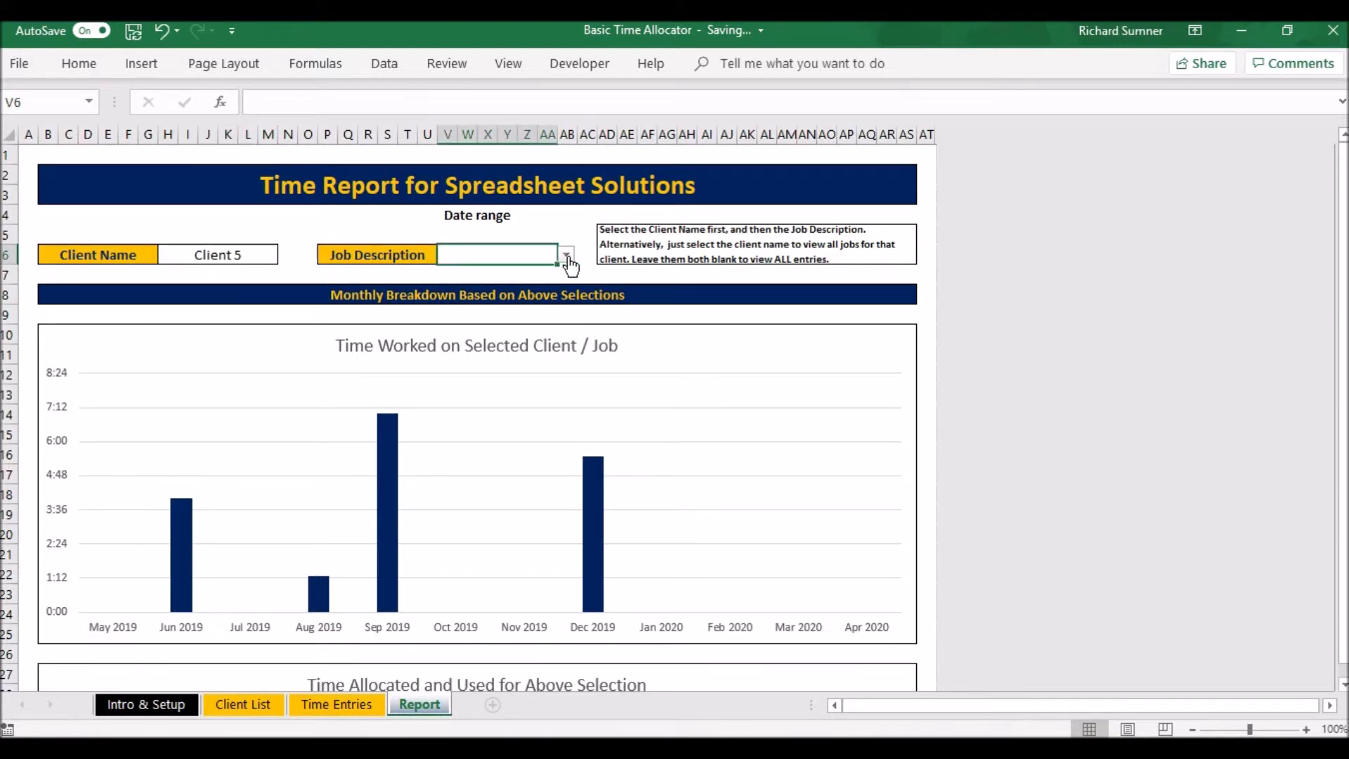
pyautogui.click(567, 259)
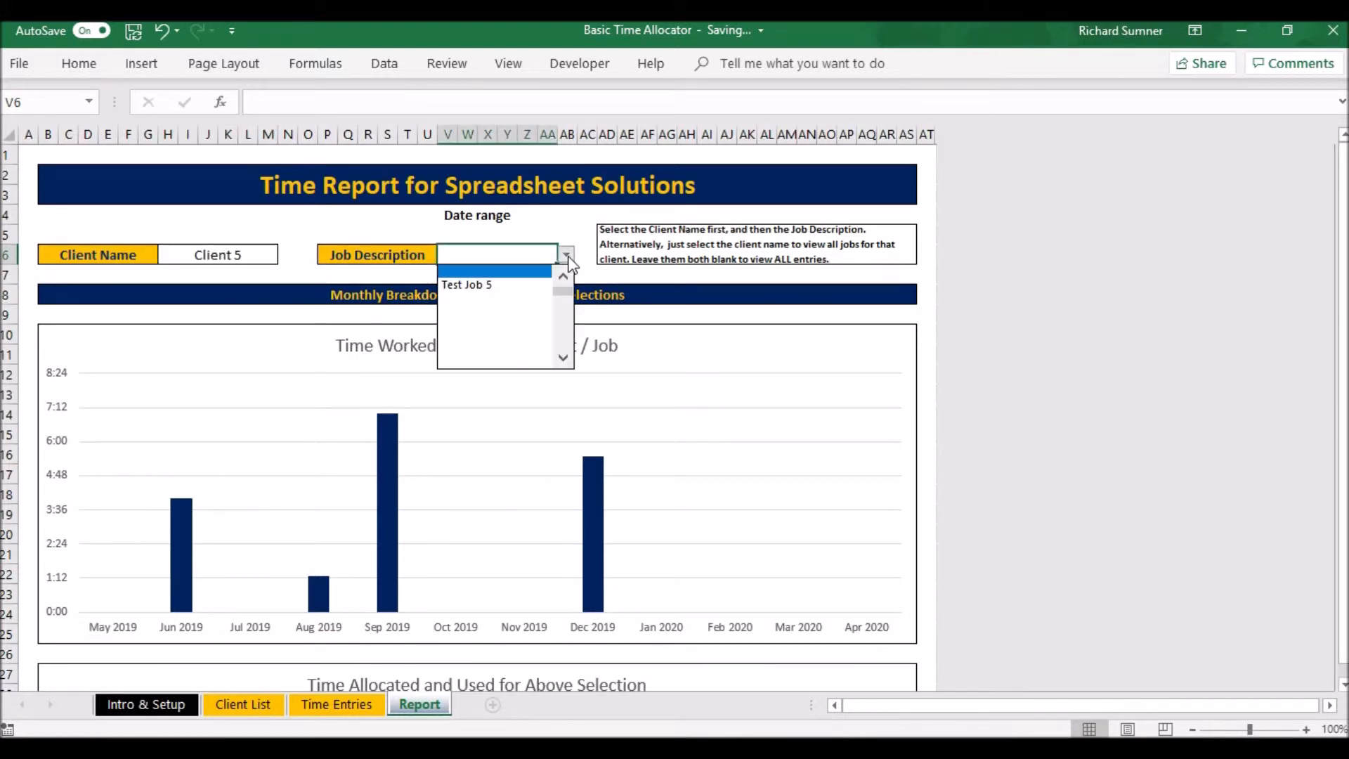
pyautogui.click(485, 288)
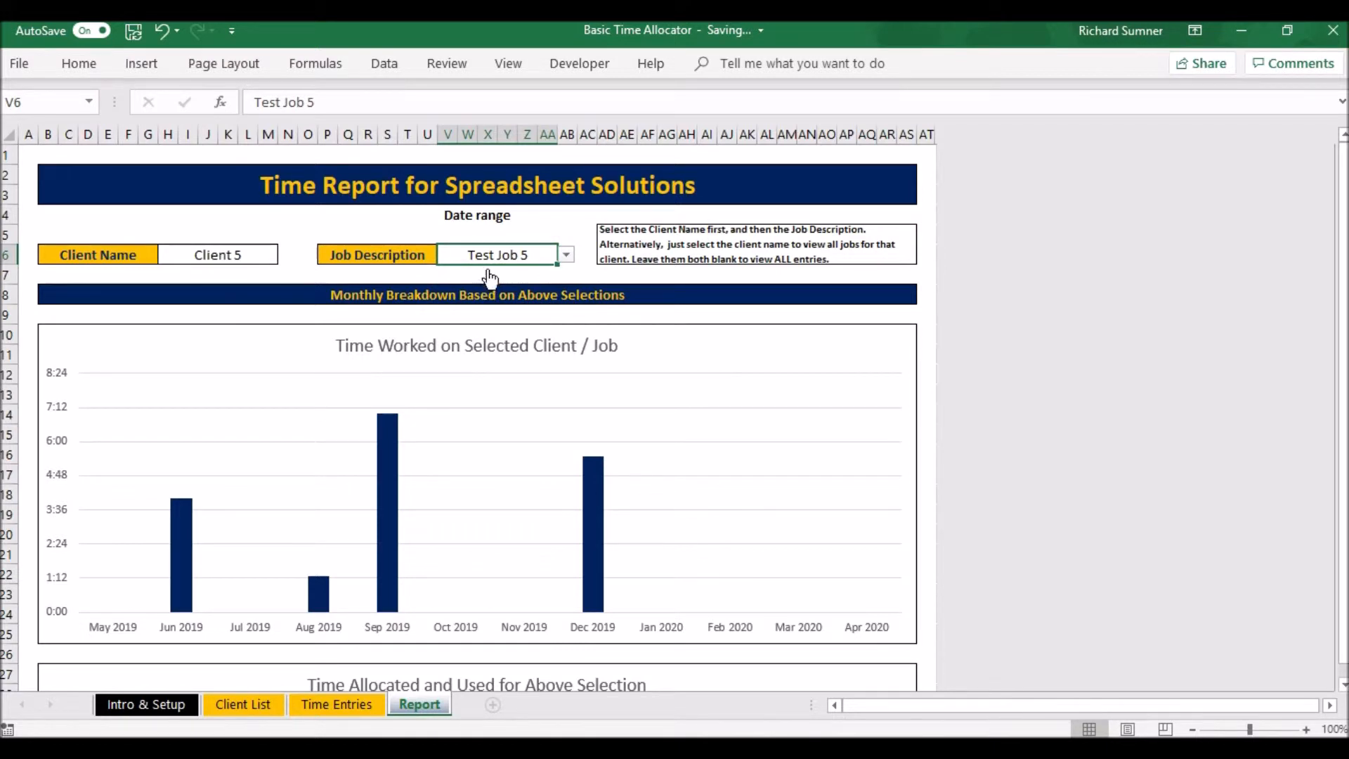
# Set the report's Job Description back to the blank option.
pyautogui.click(567, 257)
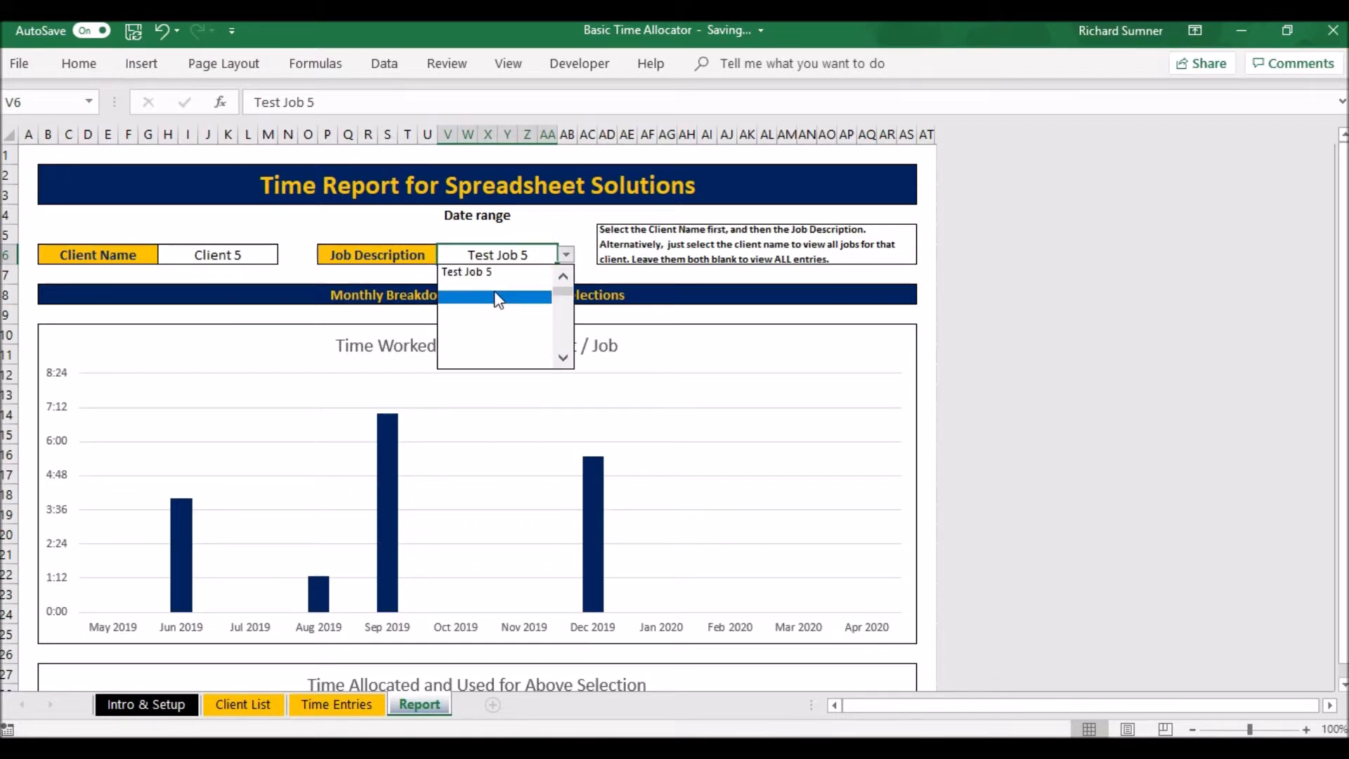
pyautogui.moveTo(559, 289); pyautogui.dragTo(559, 282)
pyautogui.click(518, 281)
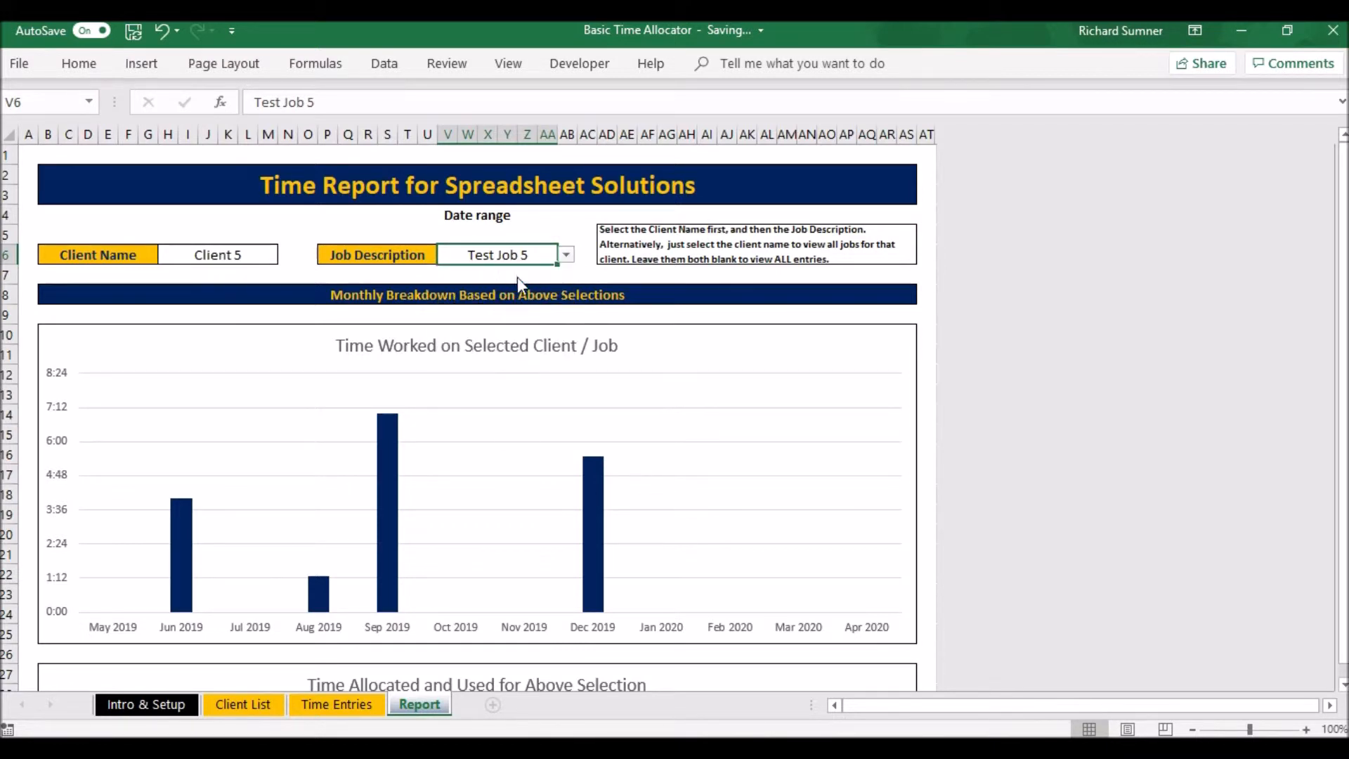
pyautogui.click(565, 254)
pyautogui.moveTo(564, 290); pyautogui.dragTo(565, 282)
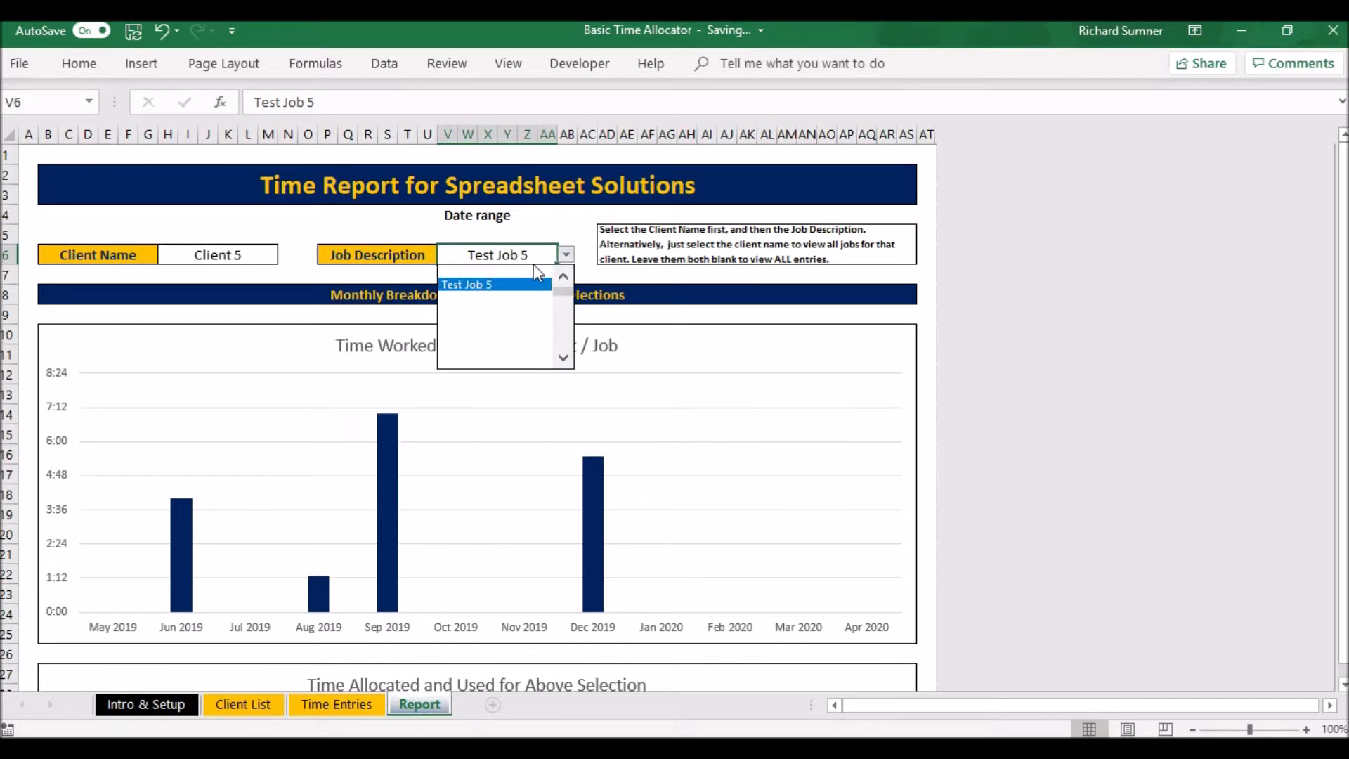
pyautogui.click(537, 269)
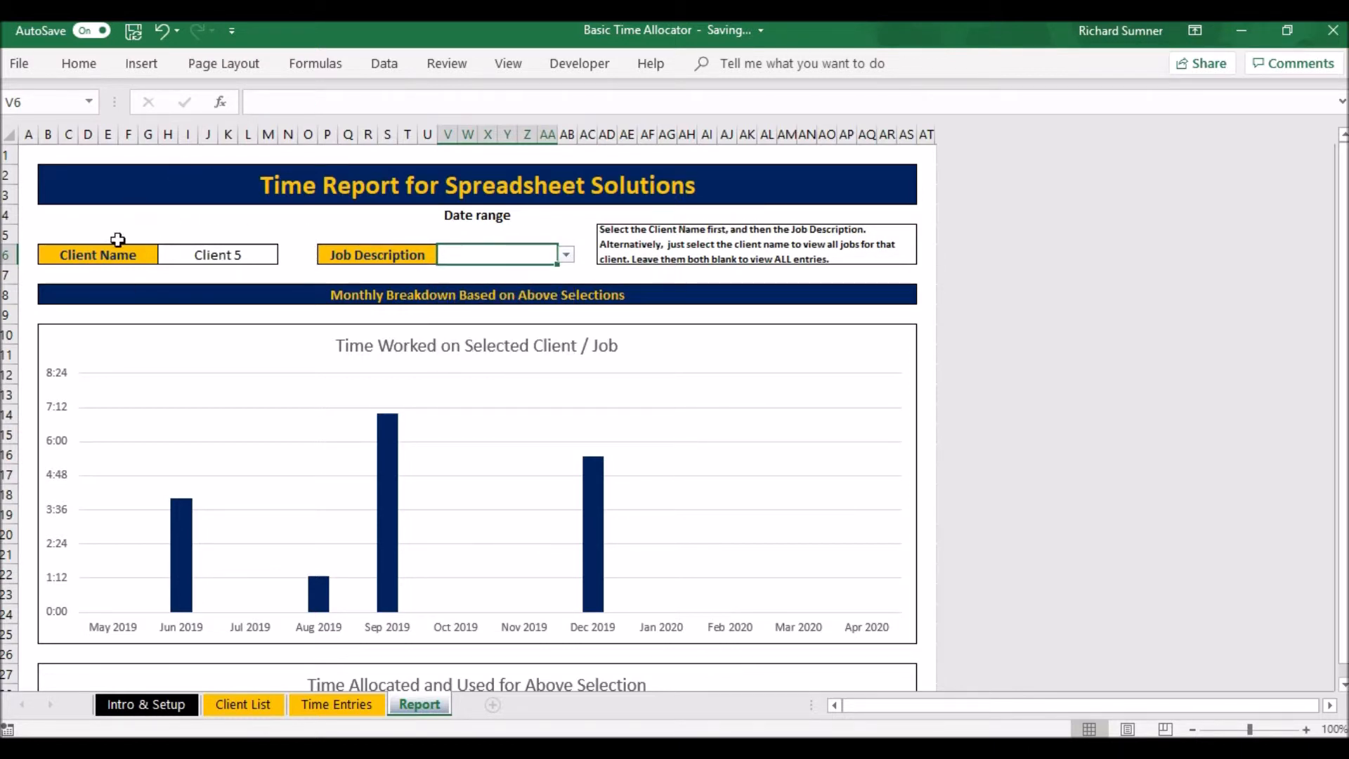
# Choose Test Job 5 as the report's job description once more, and clear that cell.
pyautogui.click(565, 254)
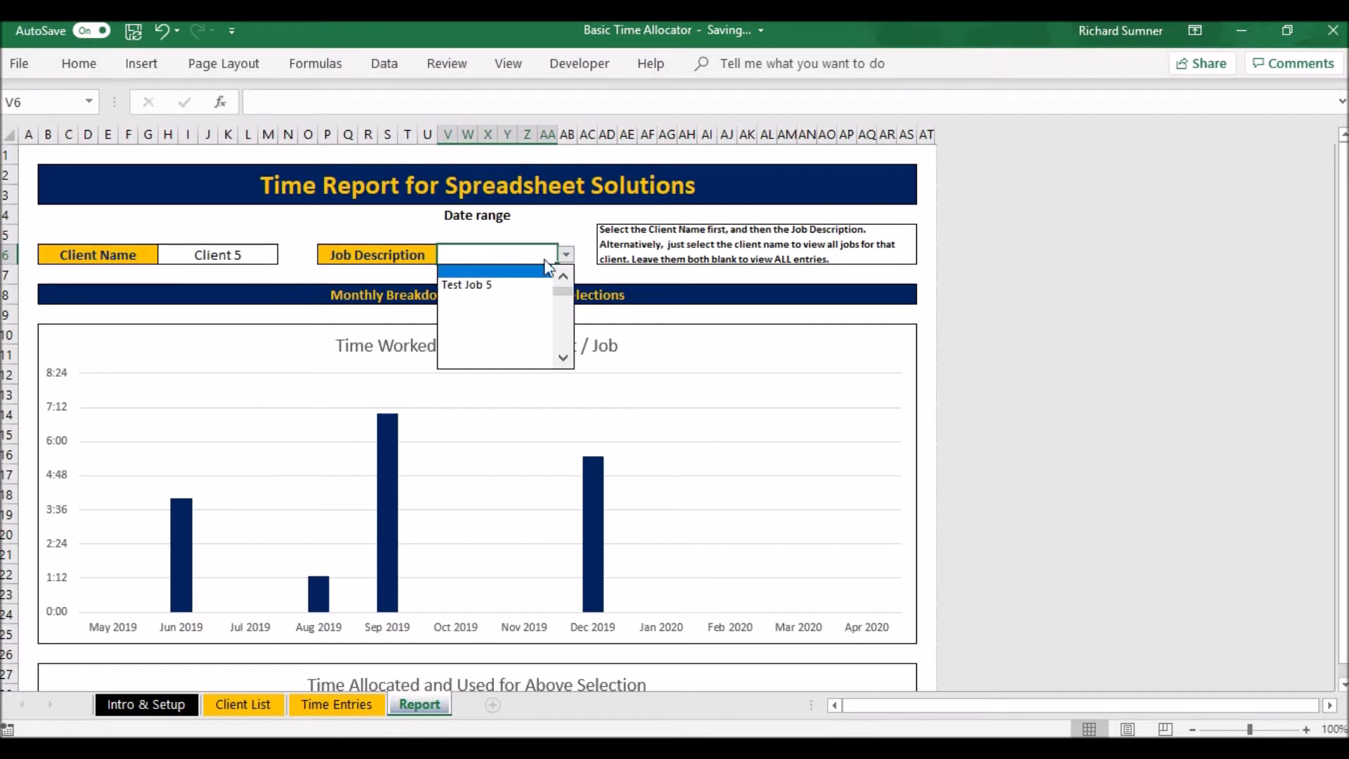
pyautogui.click(508, 281)
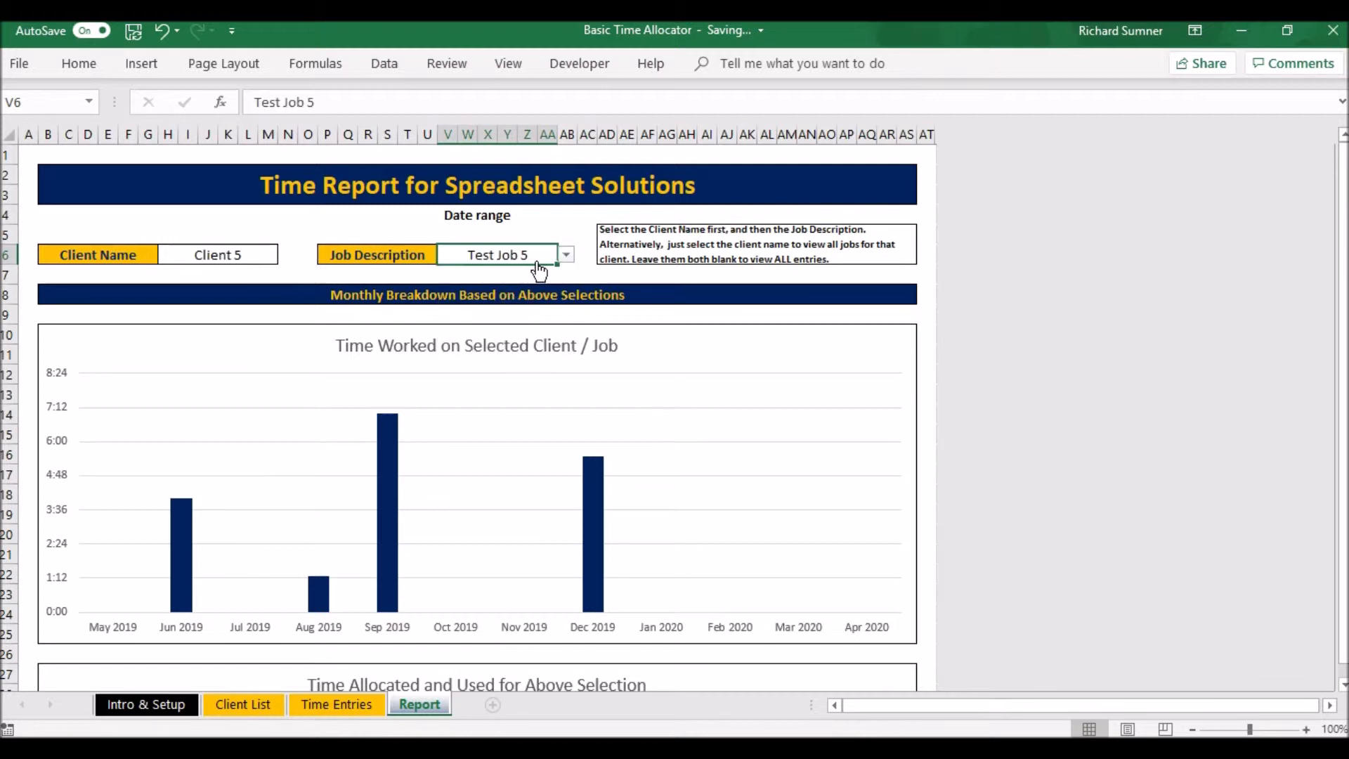
pyautogui.press('Delete')
pyautogui.press('Down')
pyautogui.press('Up')
pyautogui.press('Left')
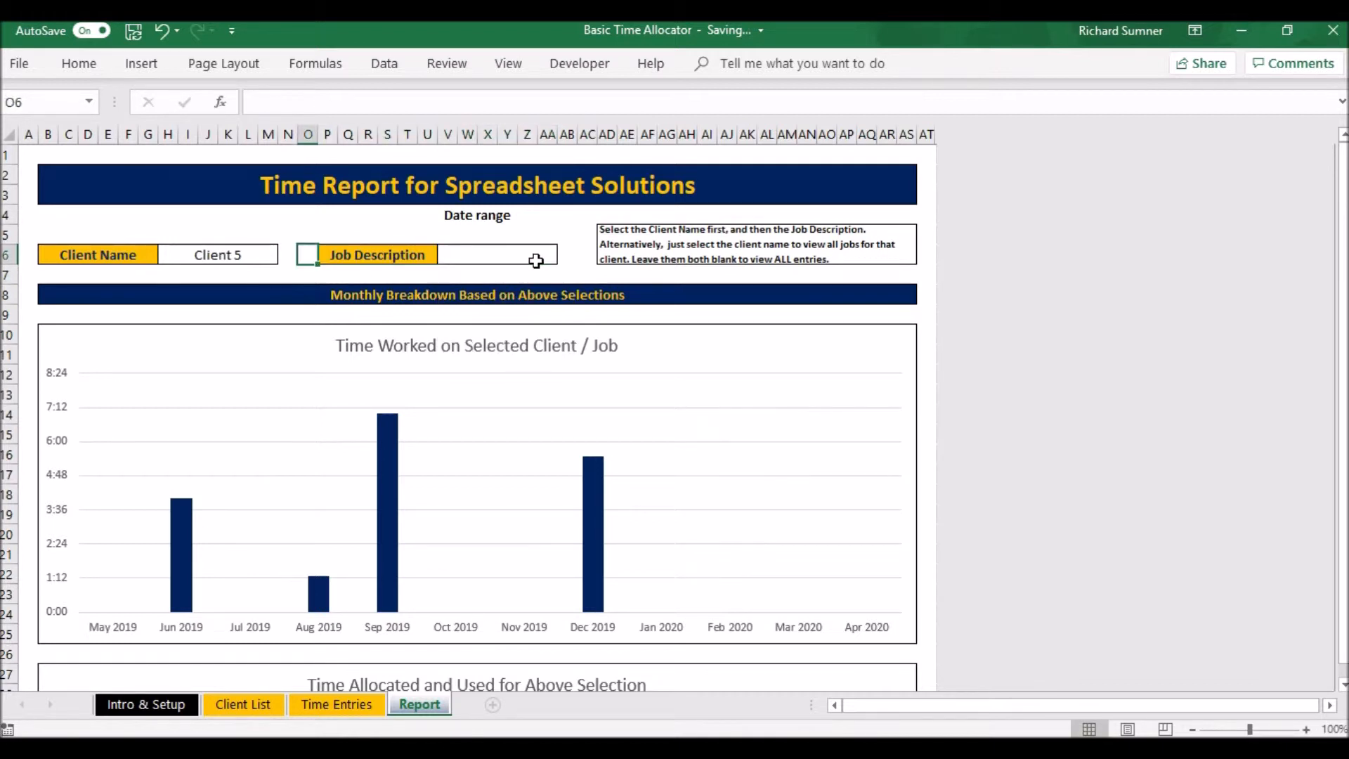
# Clear the report's Client Name selection and return to cell A1.
pyautogui.press('Left')
pyautogui.press('BackSpace')
pyautogui.press('Return')
pyautogui.press('Up')
pyautogui.hotkey('ctrl', 'Up')
pyautogui.hotkey('ctrl', 'Left')
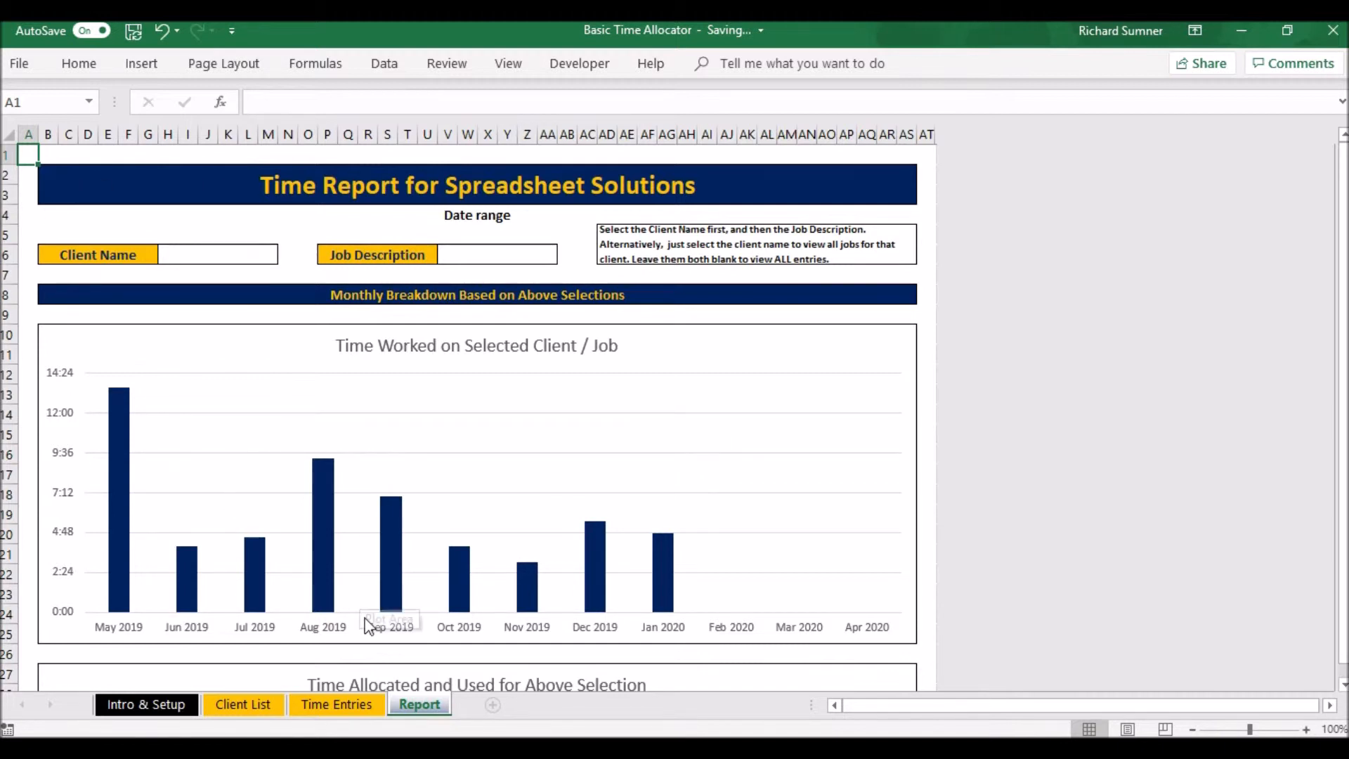
# On the Client List sheet, add two clients below Client 5 with the same first name, spelling the second with an extra "e".
pyautogui.click(257, 707)
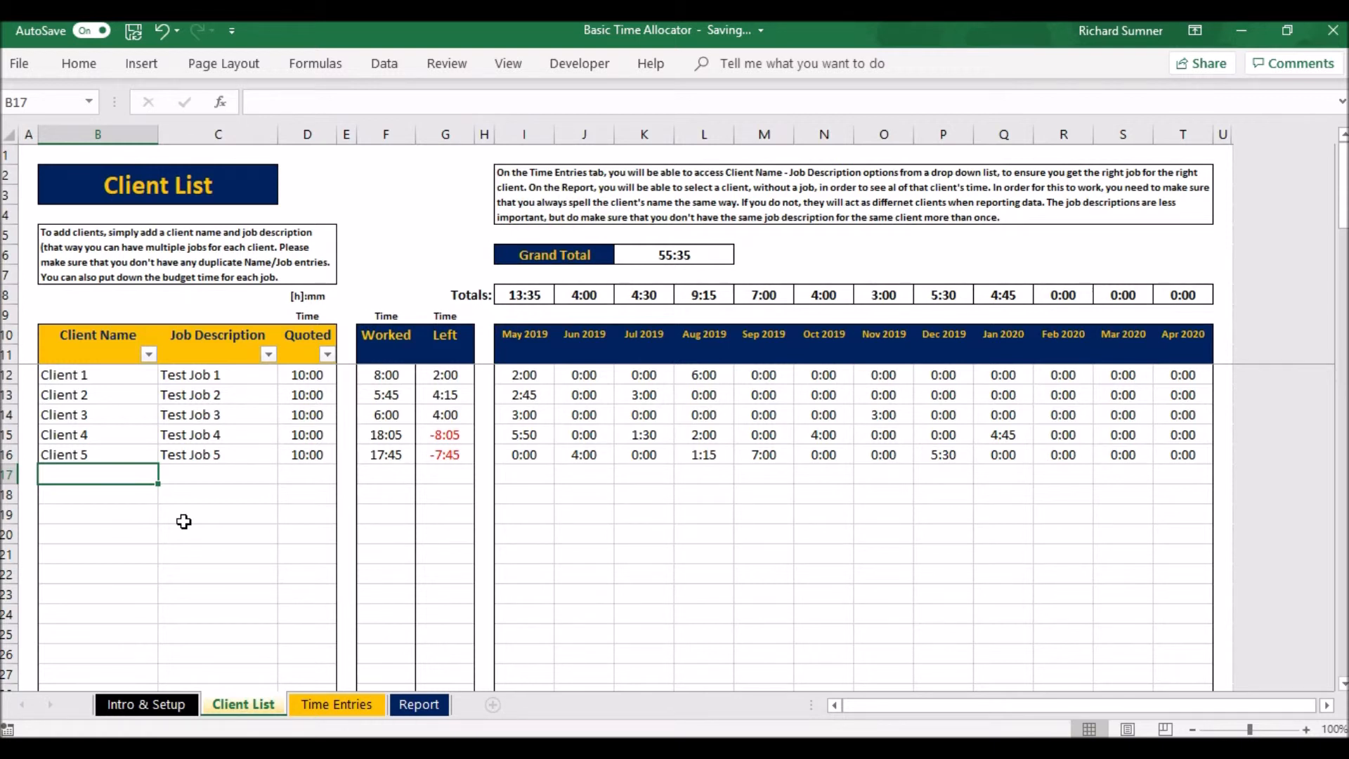
pyautogui.write('Richard')
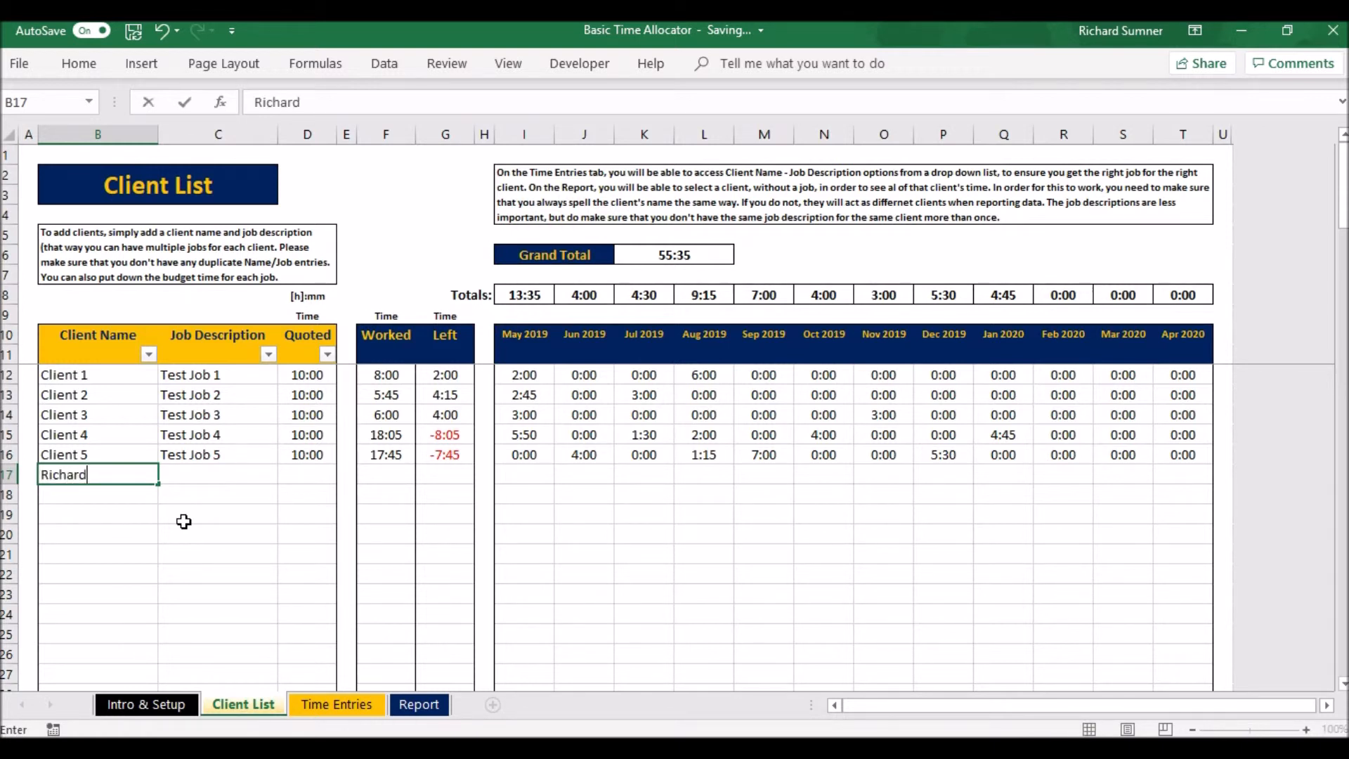
pyautogui.press('Return')
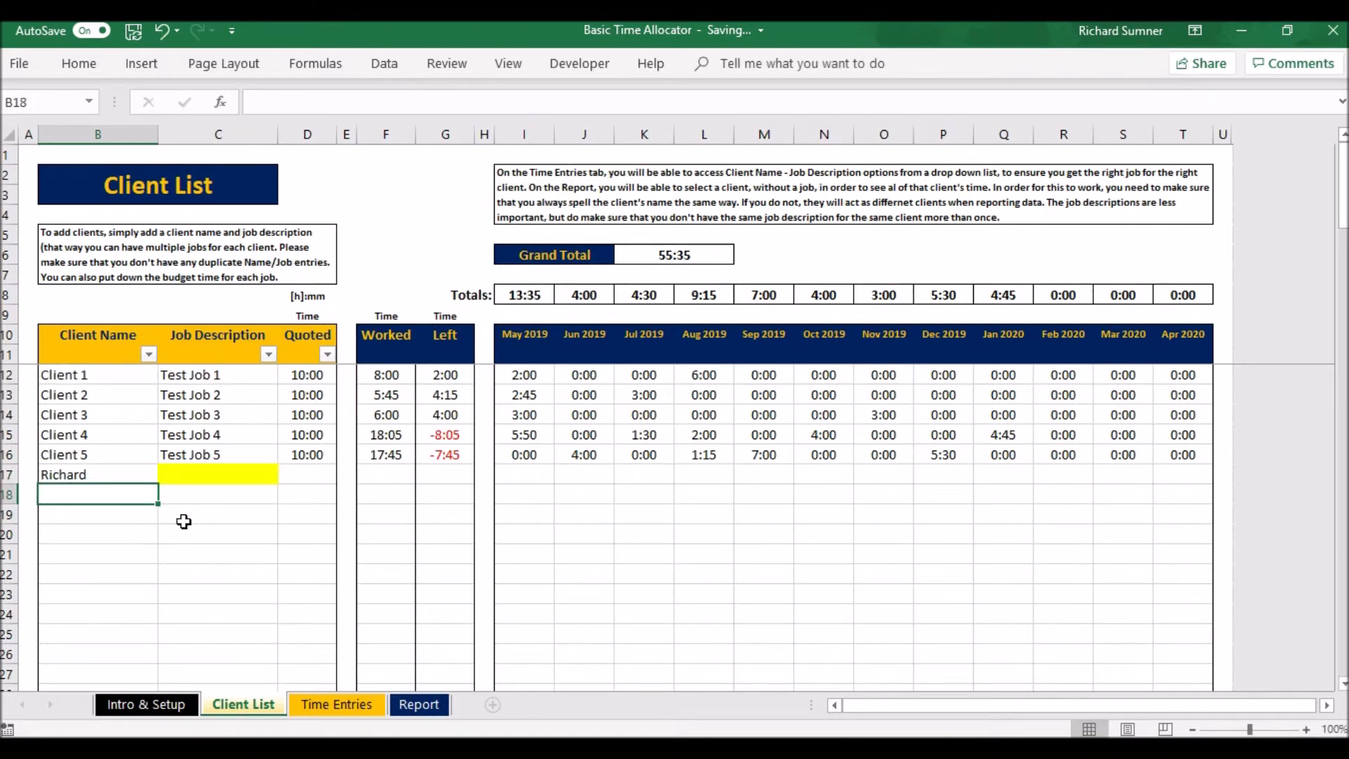
pyautogui.write('Richa')
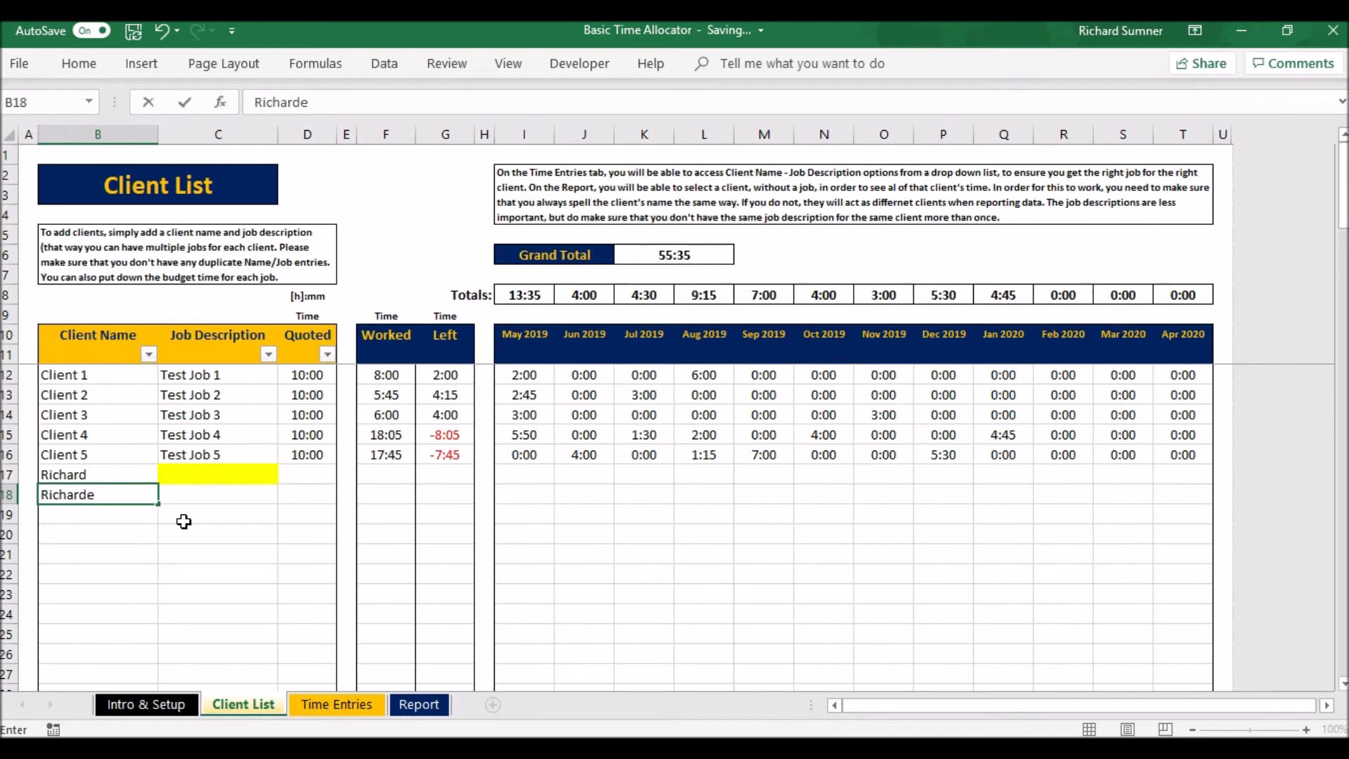
pyautogui.write('rde')
pyautogui.press('Return')
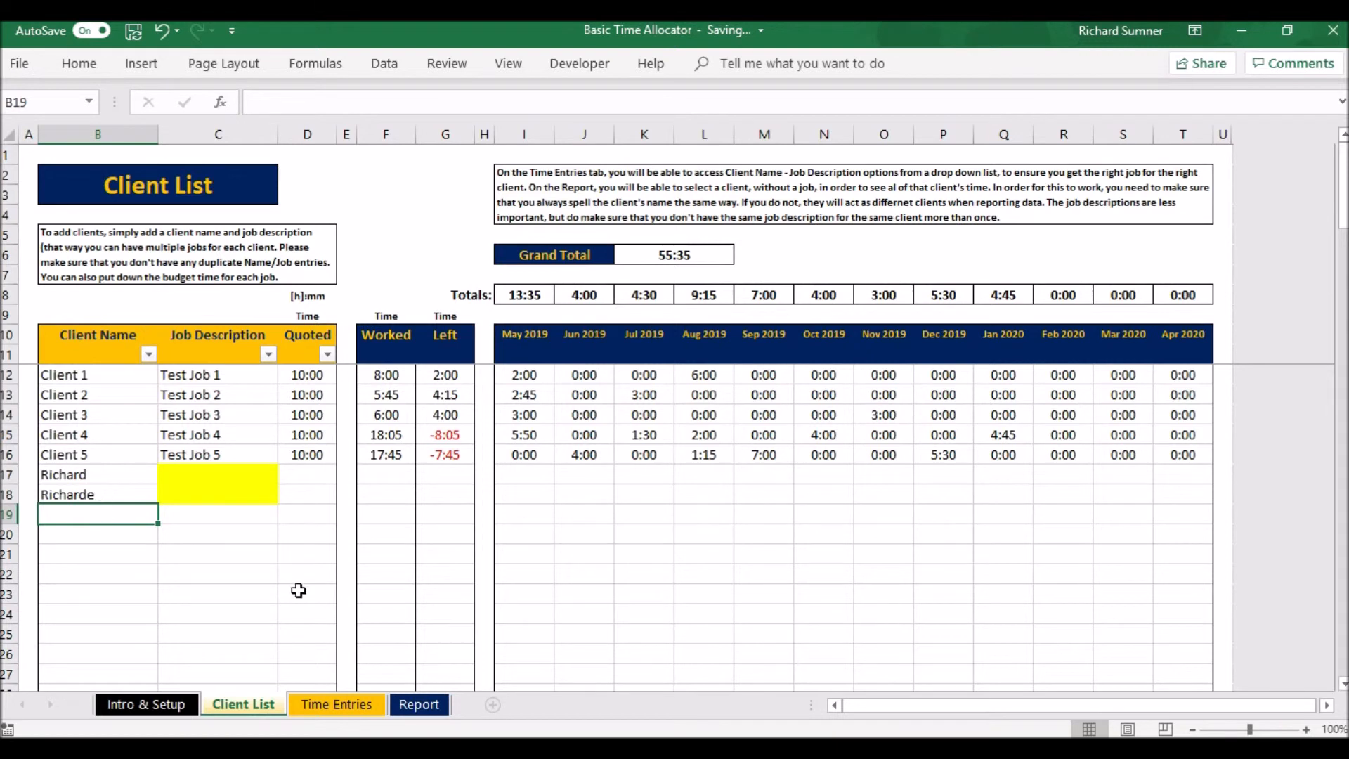
# Enter Job 1 and Job 2 as the job descriptions of the two new clients.
pyautogui.click(247, 478)
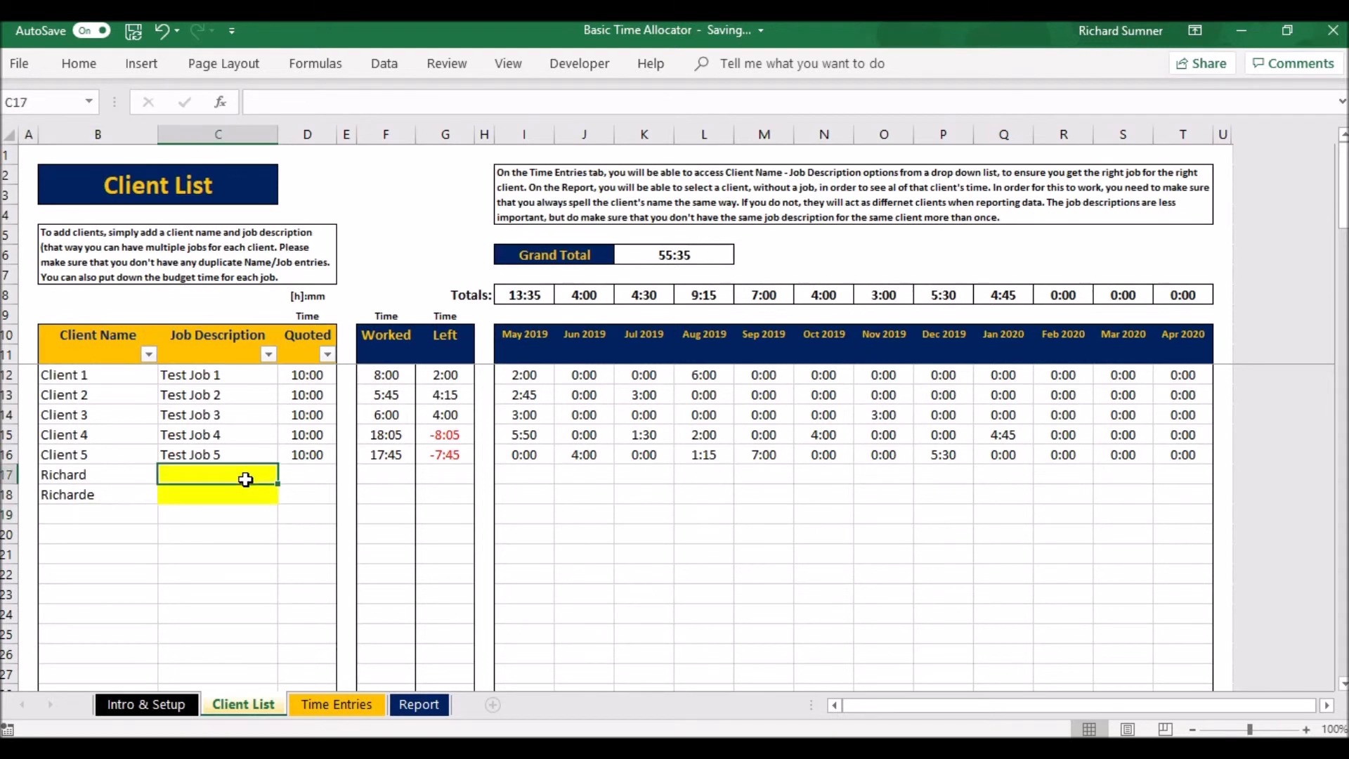
pyautogui.write('Job 1')
pyautogui.press('Return')
pyautogui.write('Ja')
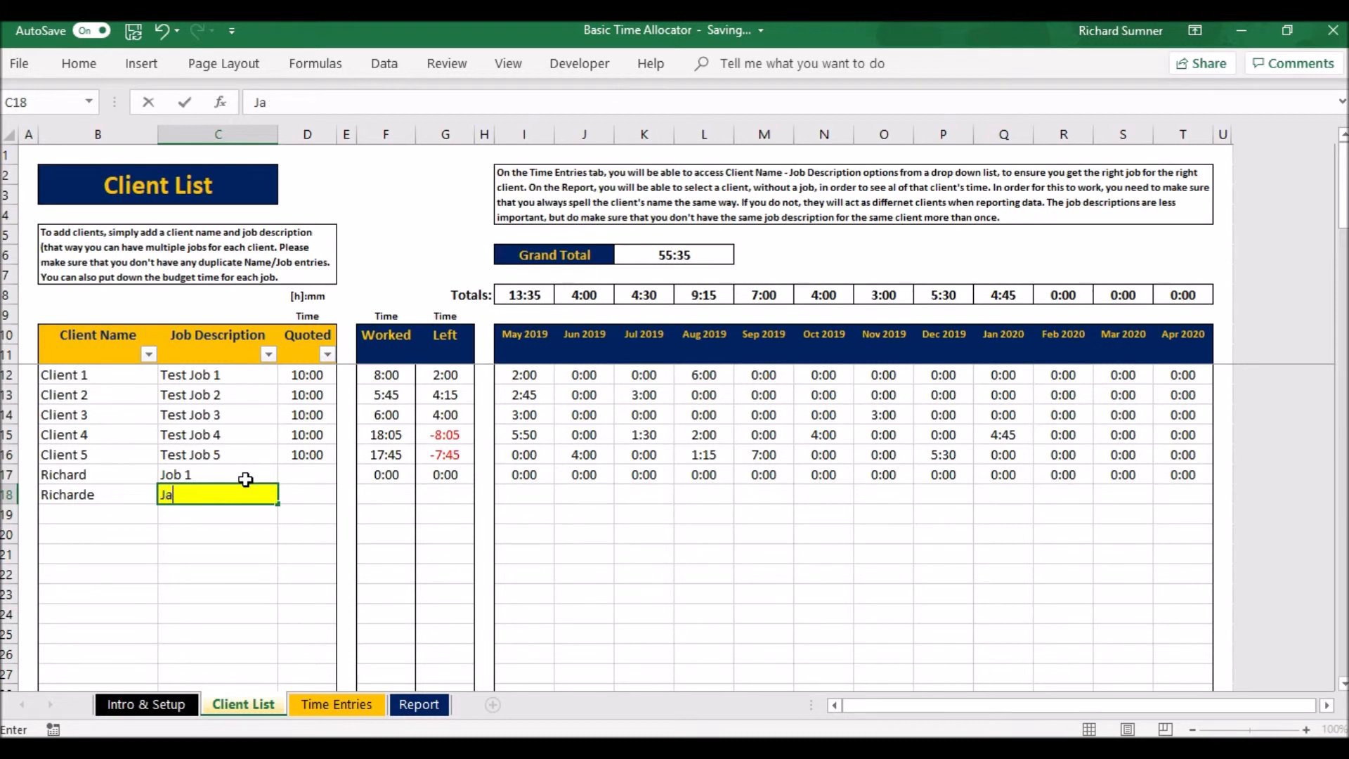
pyautogui.write('o')
pyautogui.press('Return')
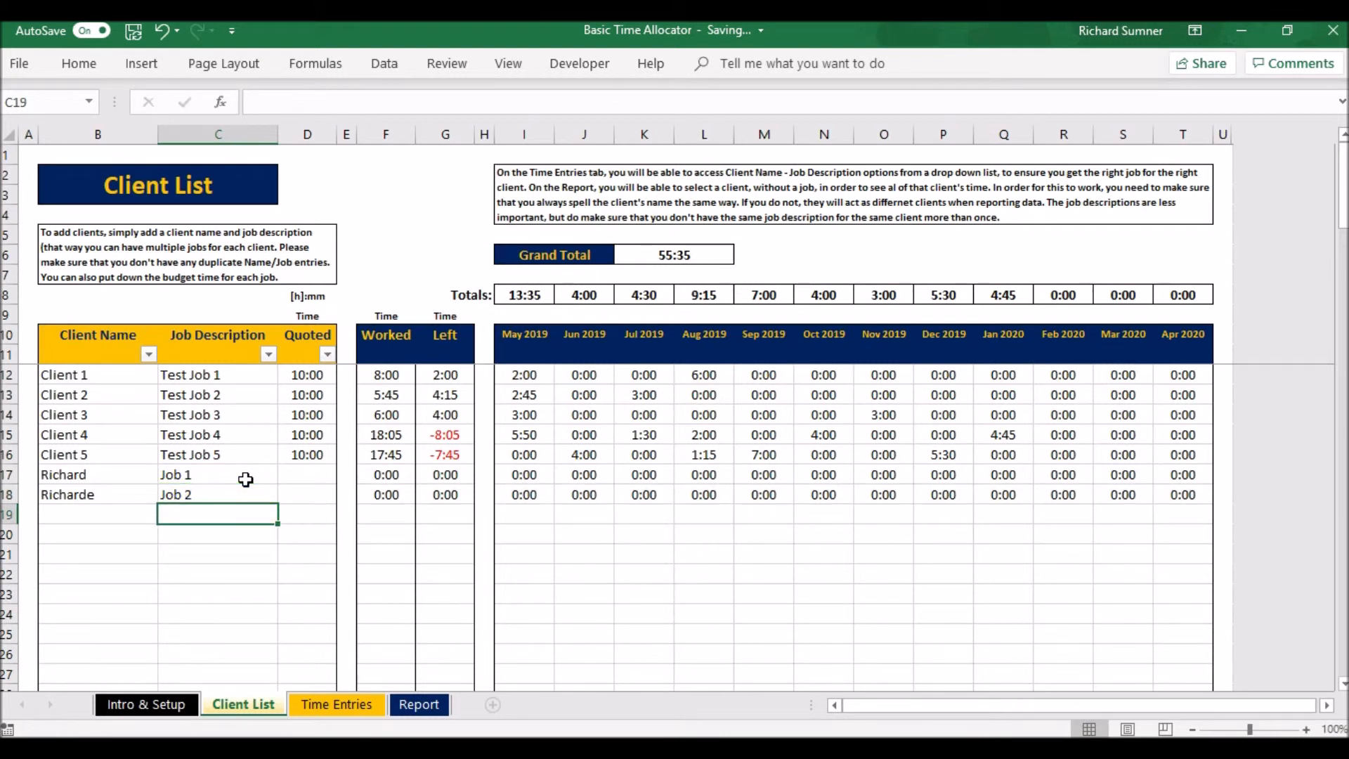
# Check how the two spellings of the new client are offered in the Report sheet's Client Name options.
pyautogui.click(419, 704)
pyautogui.click(256, 254)
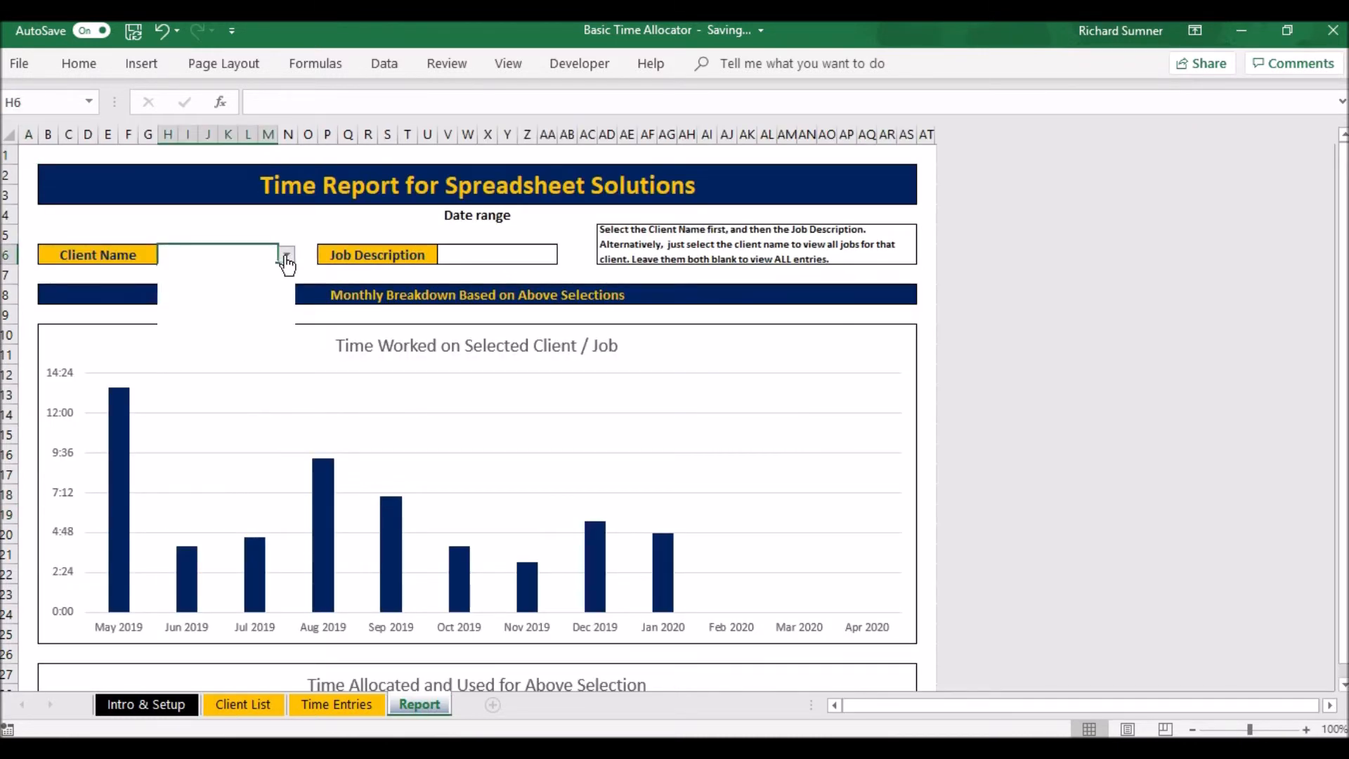
pyautogui.click(286, 255)
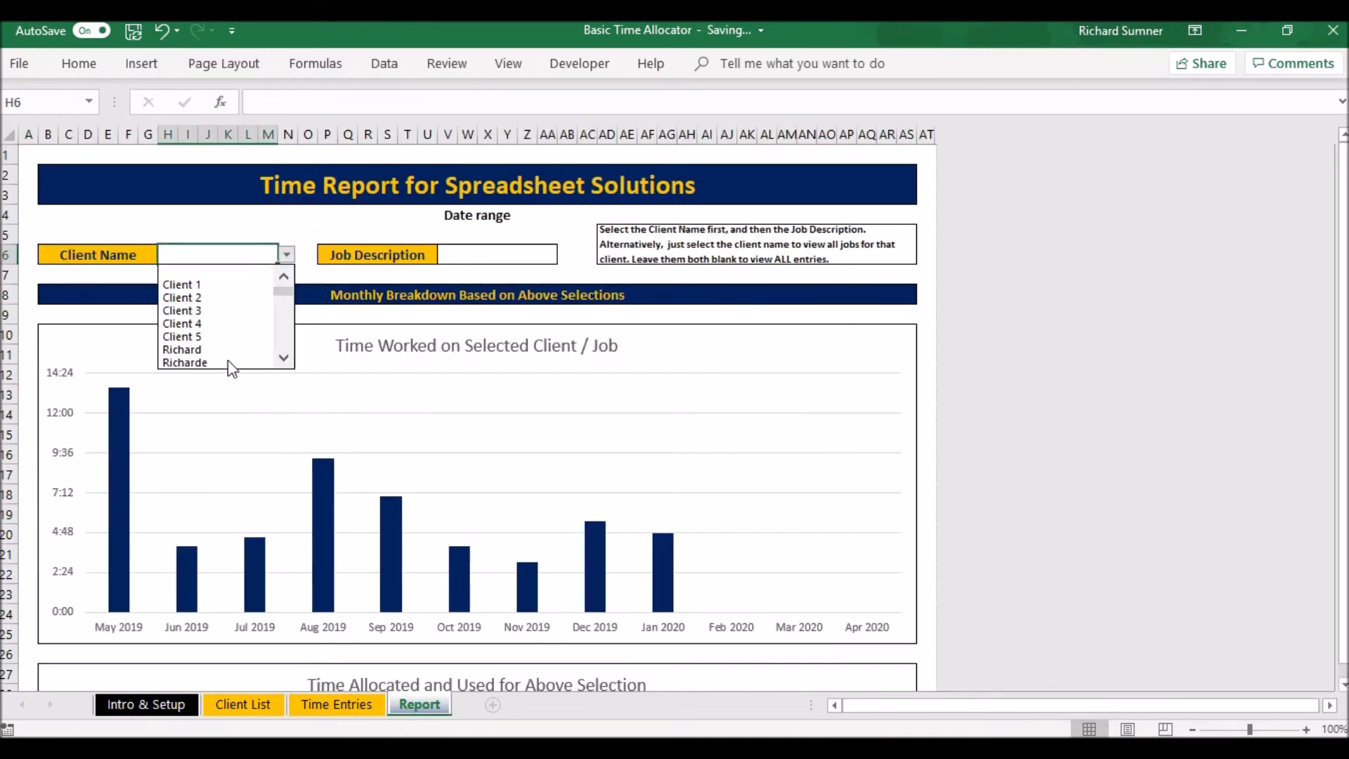
pyautogui.click(288, 254)
# Correct the client name in B18 of the Client List by removing the extra "e" at its end.
pyautogui.click(313, 707)
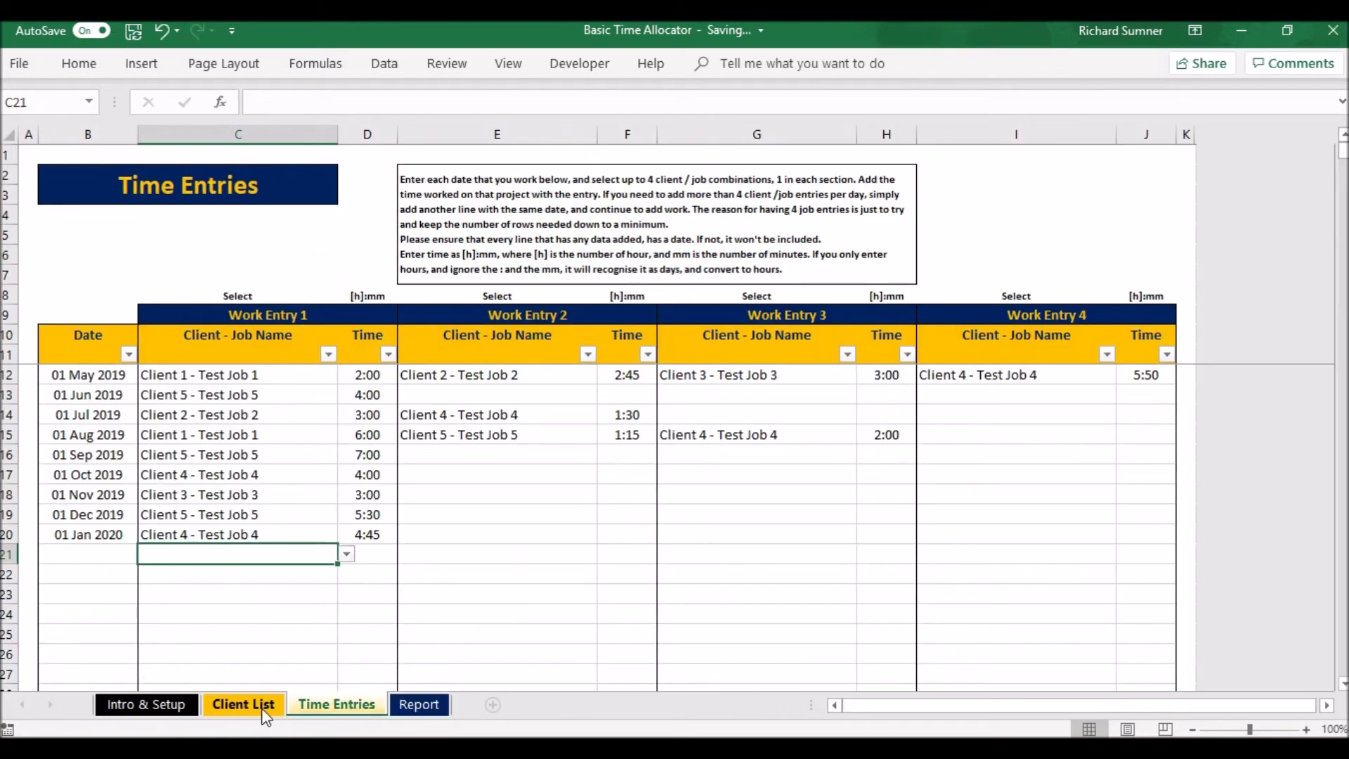
pyautogui.click(260, 705)
pyautogui.click(106, 494)
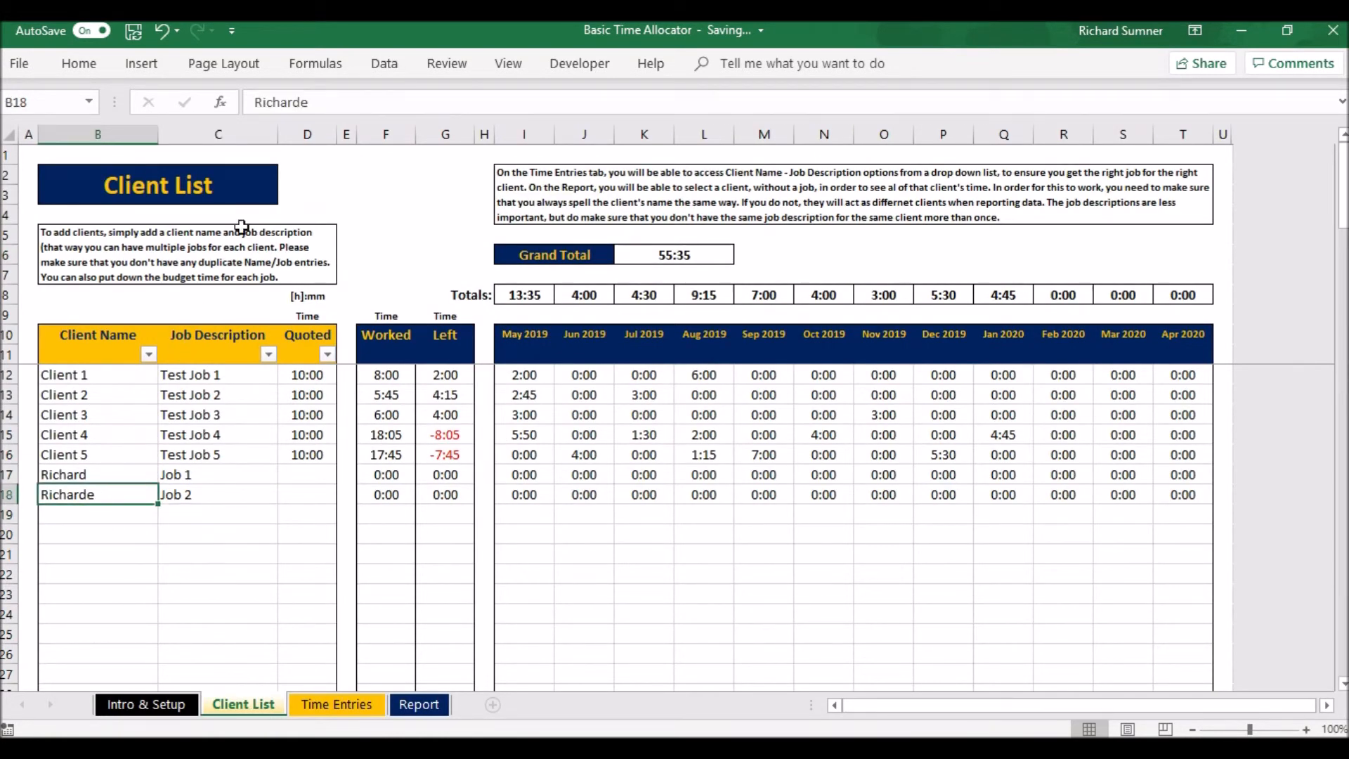
pyautogui.click(355, 109)
pyautogui.press('BackSpace')
pyautogui.press('Return')
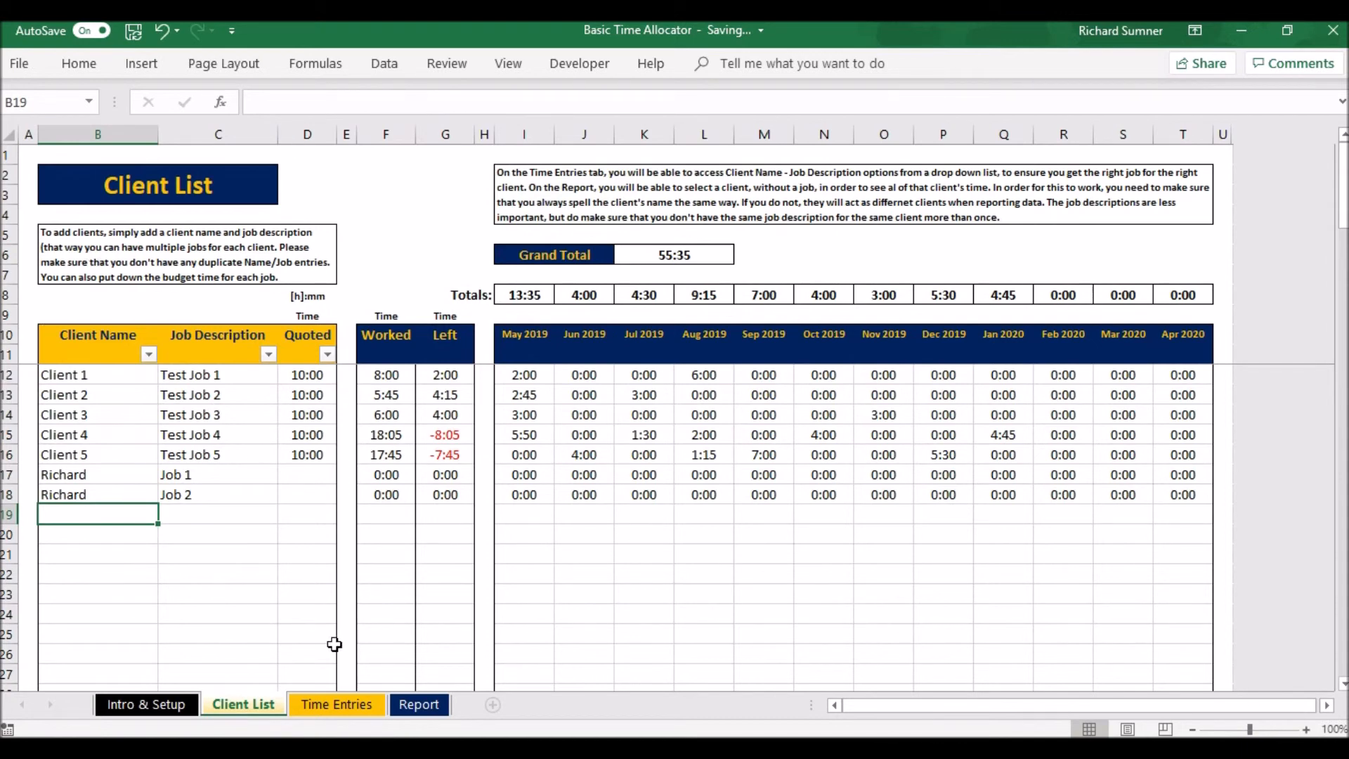
# Set the Report sheet's Client Name to the newly added client and view the job descriptions offered for it.
pyautogui.click(352, 708)
pyautogui.click(416, 705)
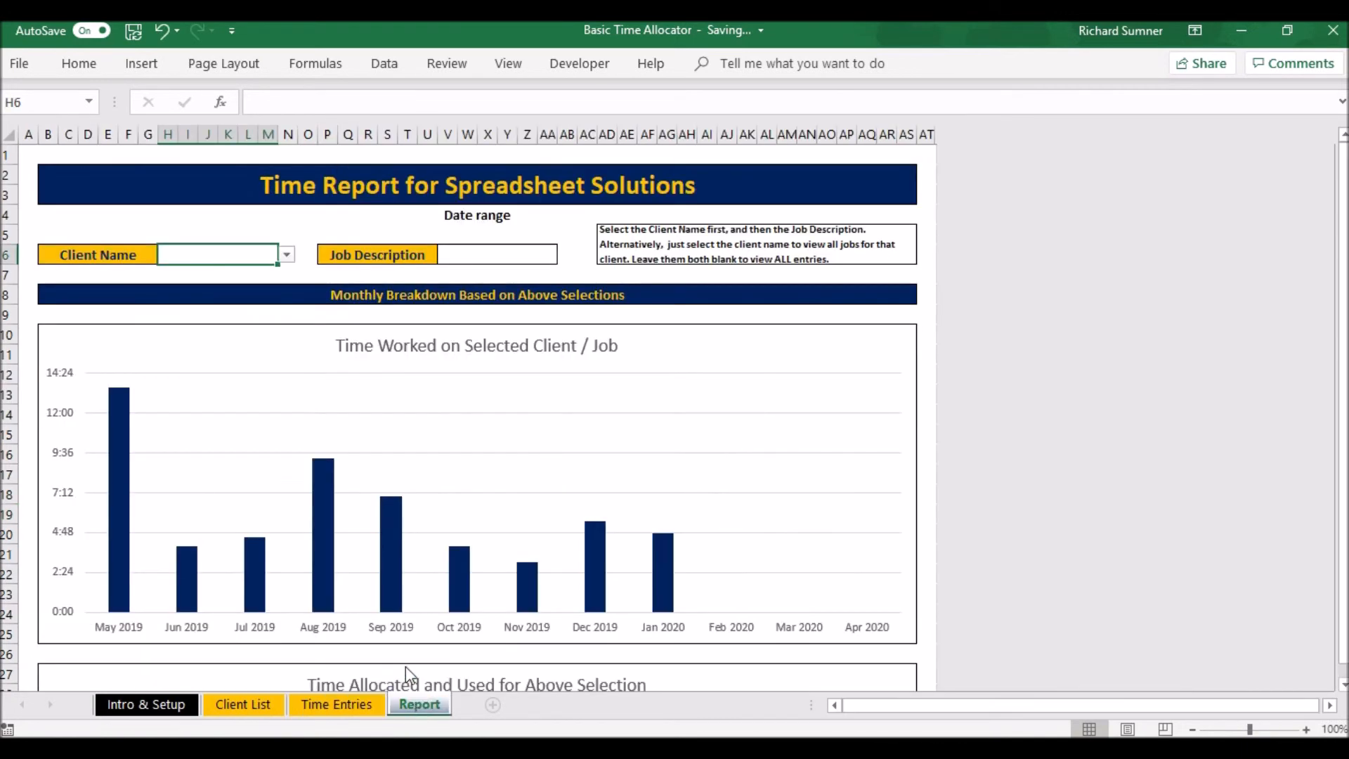
pyautogui.click(289, 257)
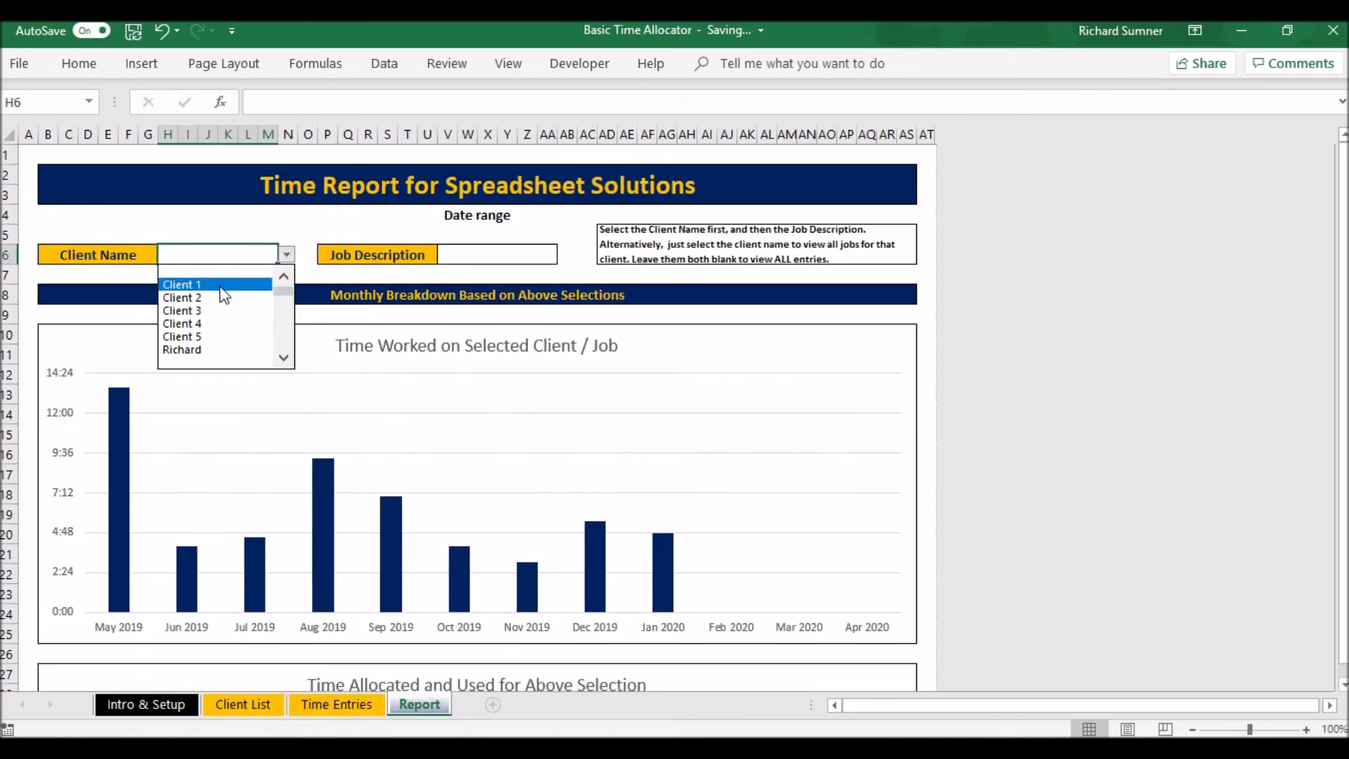
pyautogui.click(222, 351)
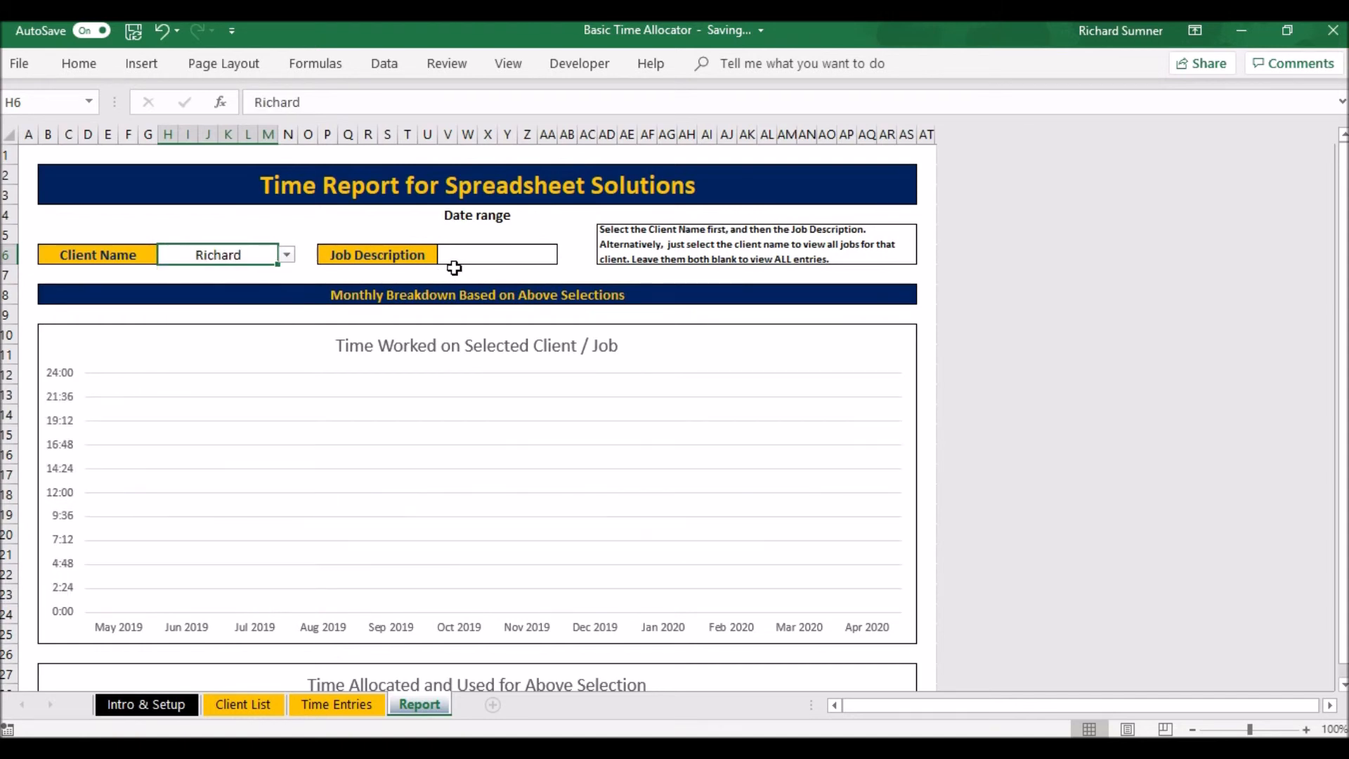
pyautogui.click(536, 261)
pyautogui.click(566, 253)
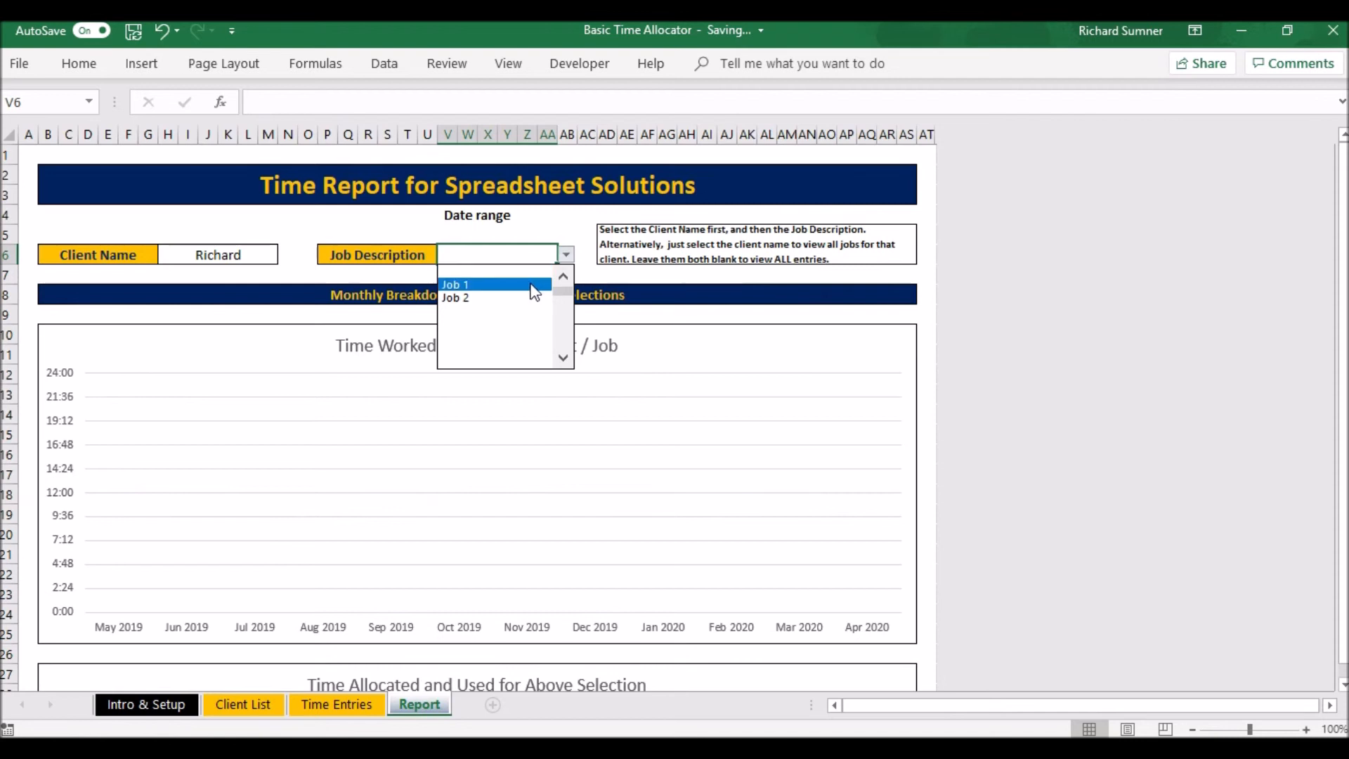
pyautogui.click(485, 261)
# Clear the new client from the report's Client Name and go back to cell A1.
pyautogui.click(254, 261)
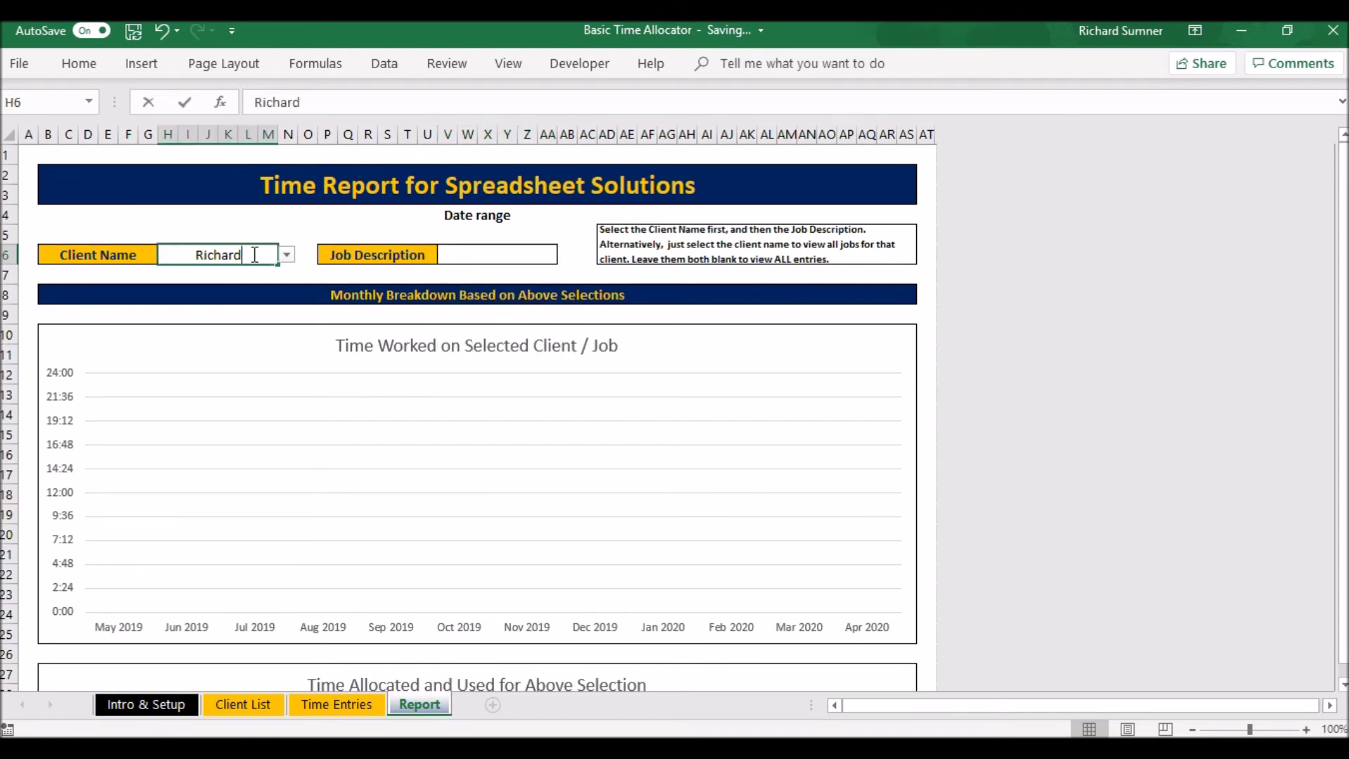
pyautogui.press('Delete')
pyautogui.hotkey('ctrl', 'Home')
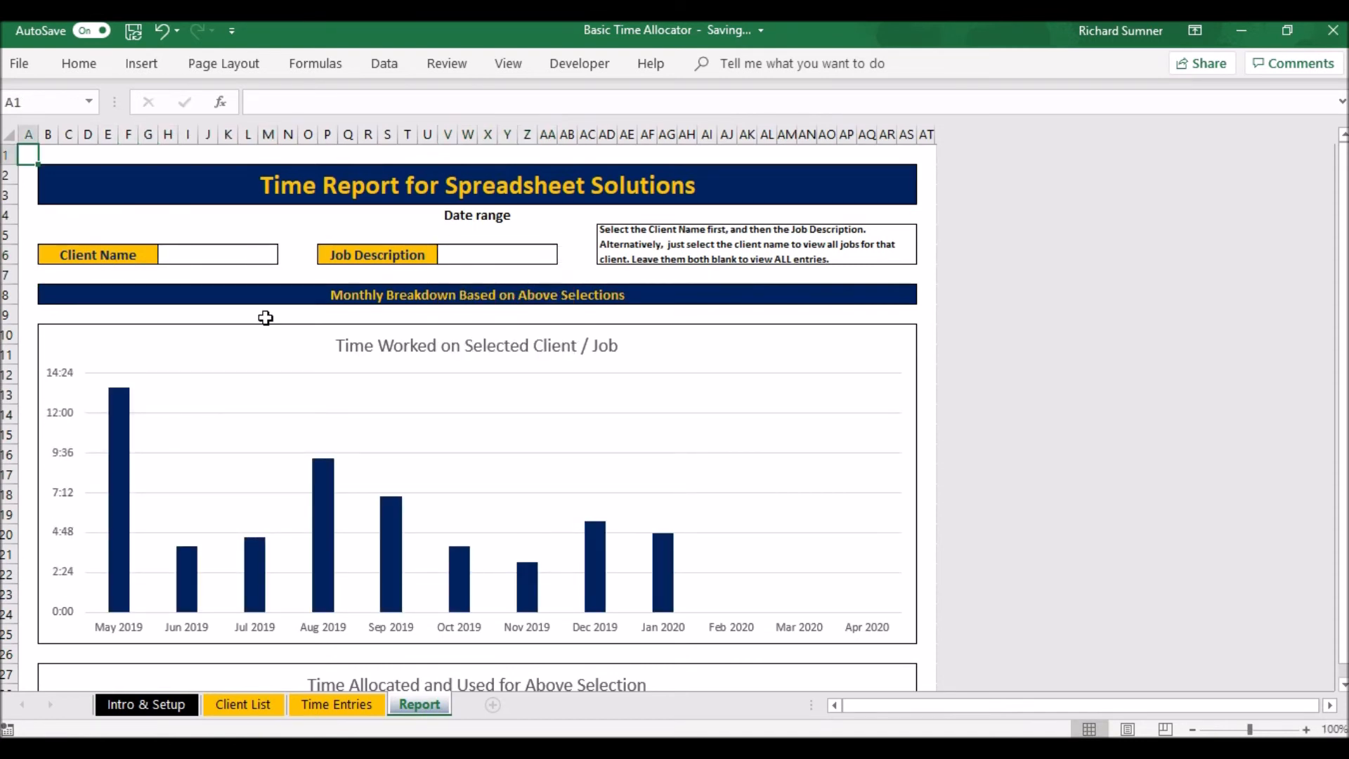
# Clear the contents of the two new client and job rows, B17:C18, on the Client List sheet.
pyautogui.click(283, 711)
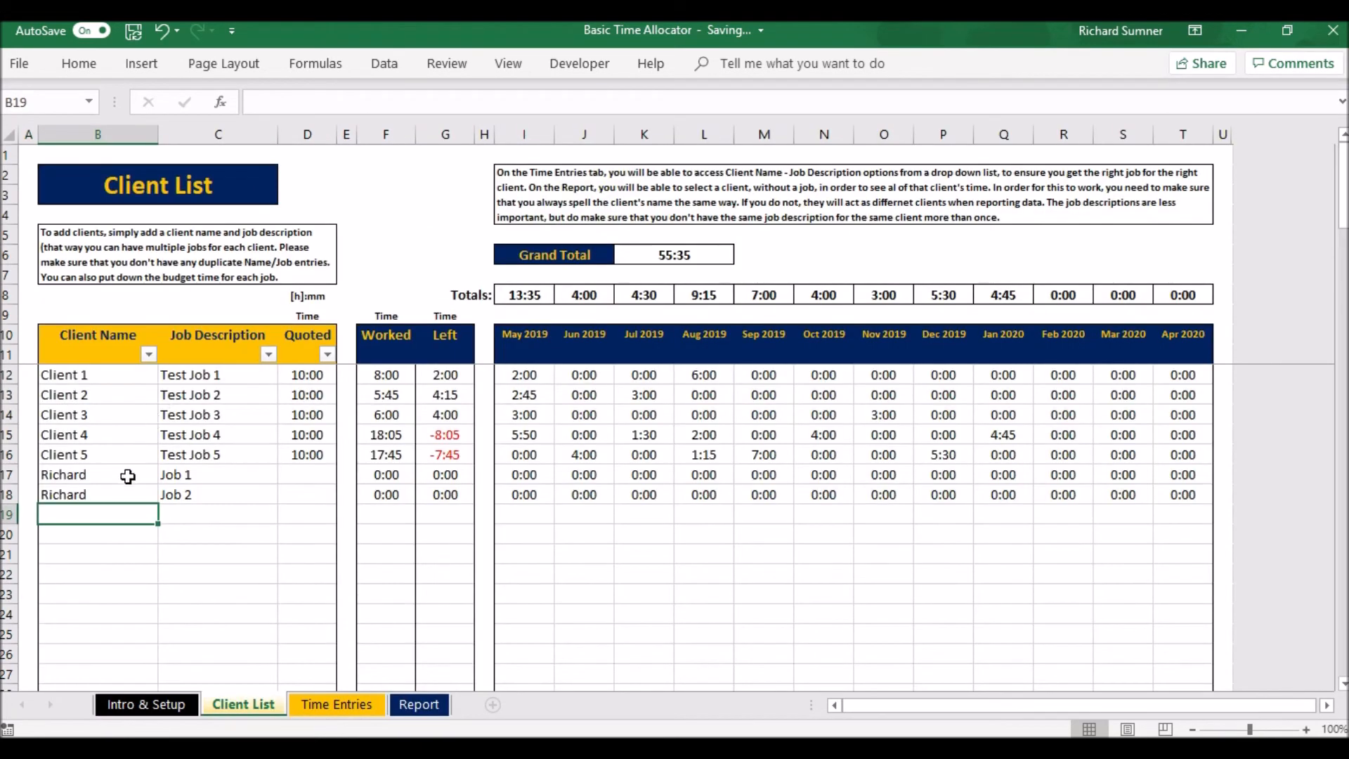
pyautogui.moveTo(111, 475); pyautogui.dragTo(175, 492)
pyautogui.rightClick(178, 486)
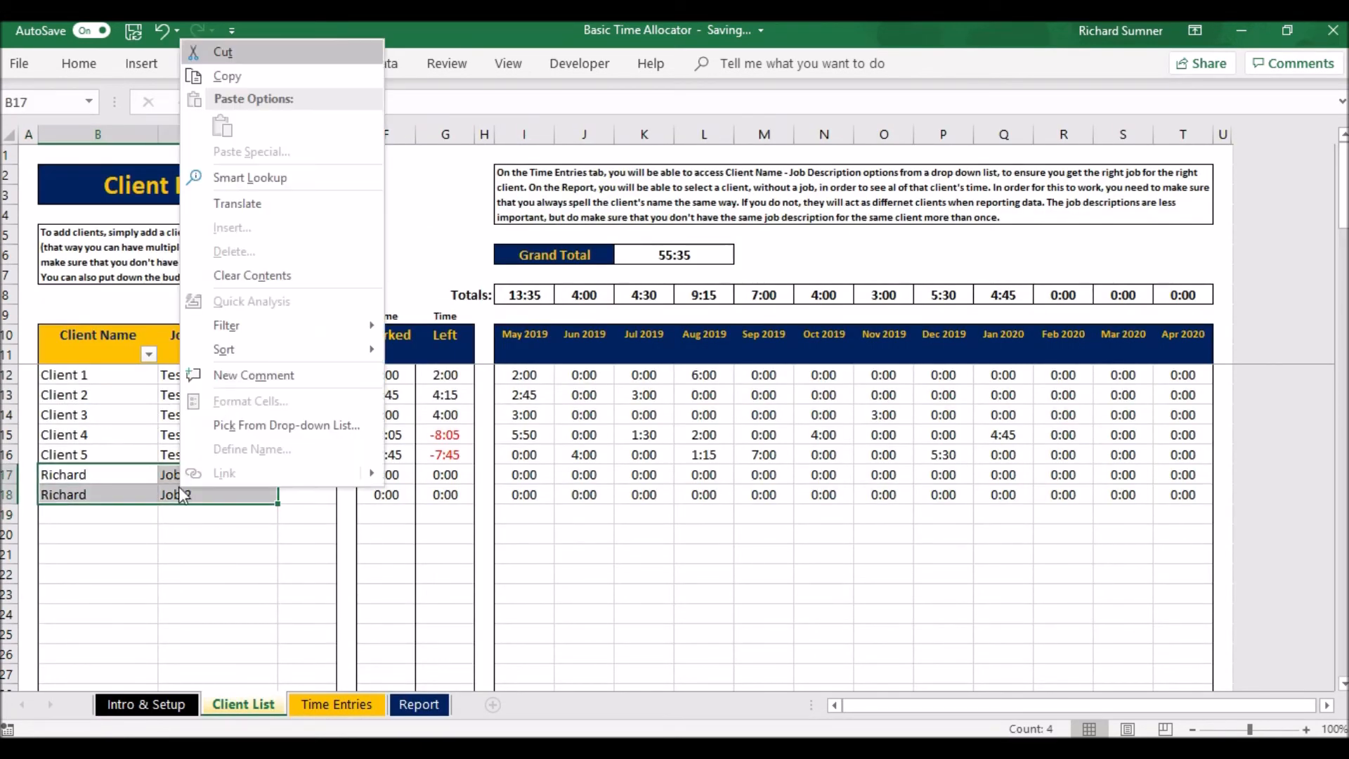
pyautogui.click(281, 275)
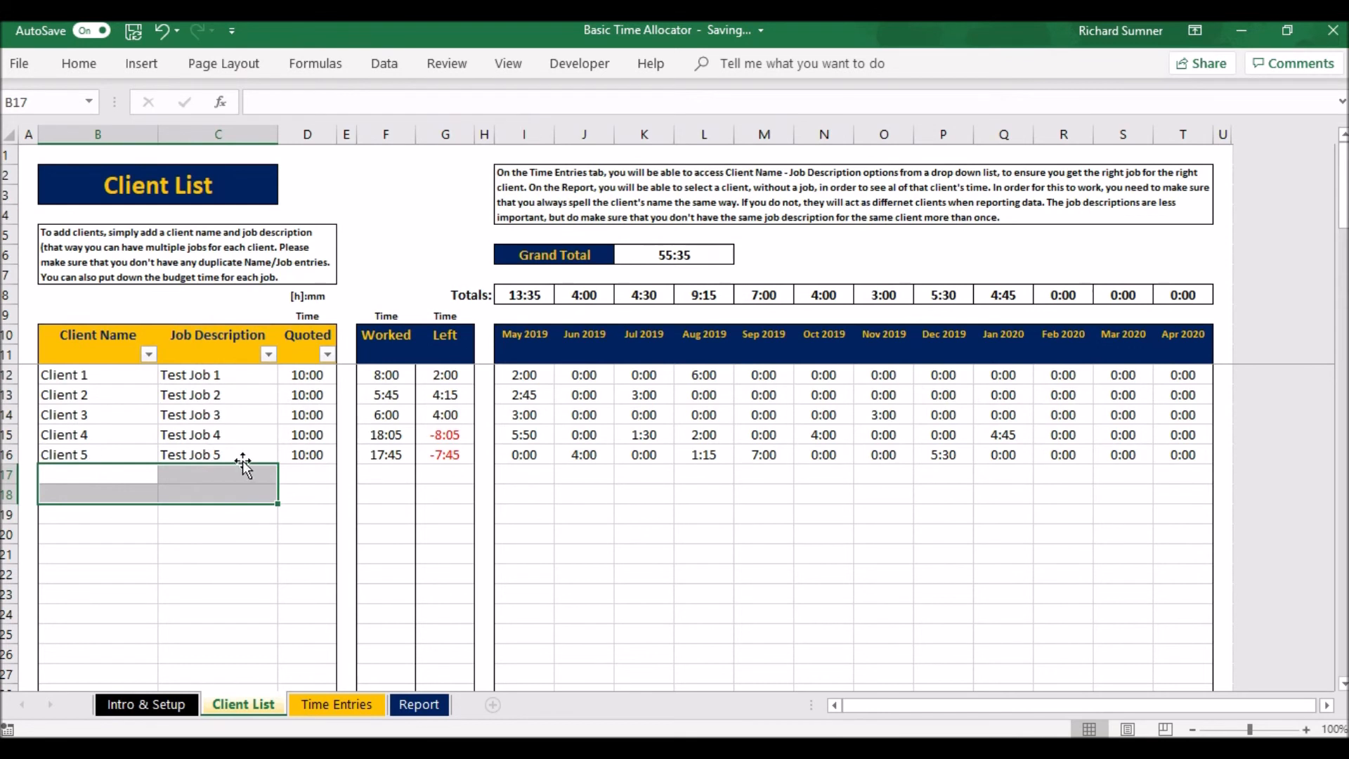
pyautogui.click(123, 472)
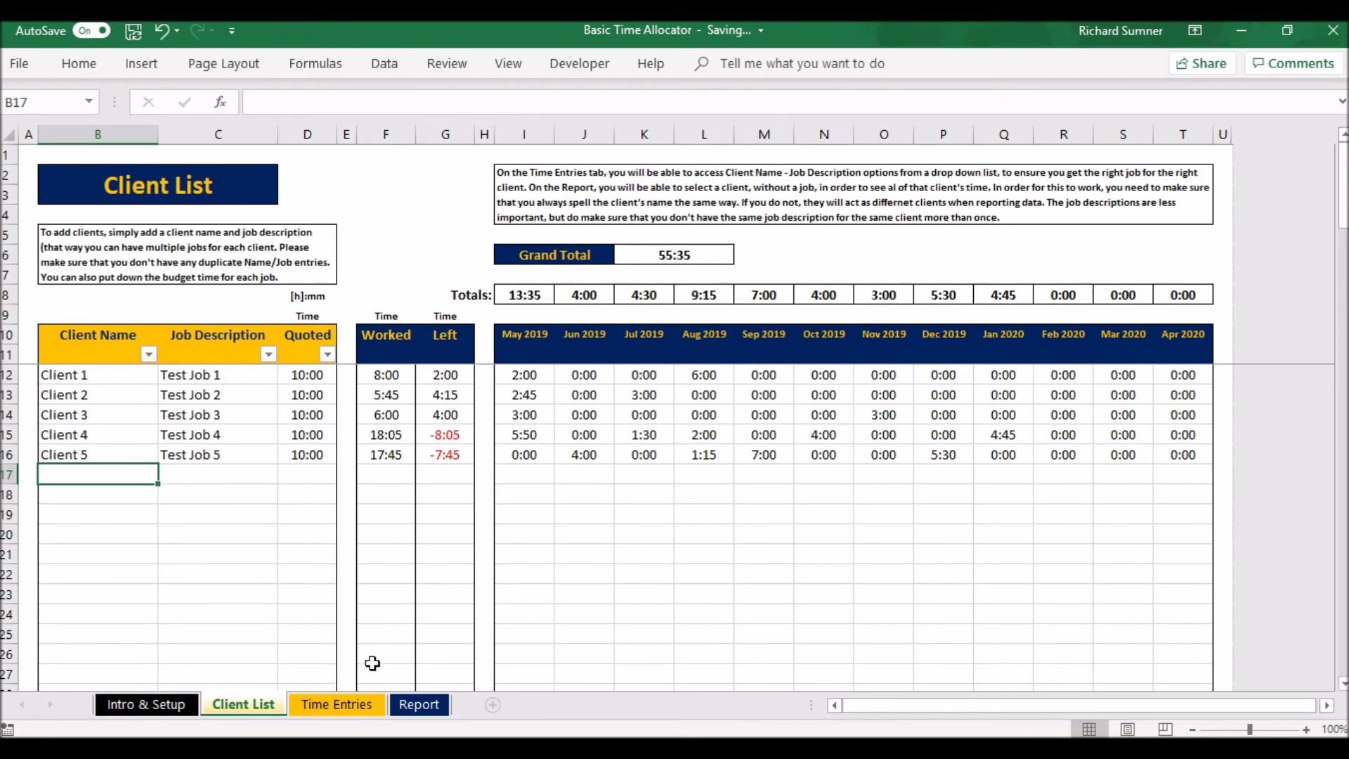
# Open the Intro & Setup sheet.
pyautogui.click(179, 706)
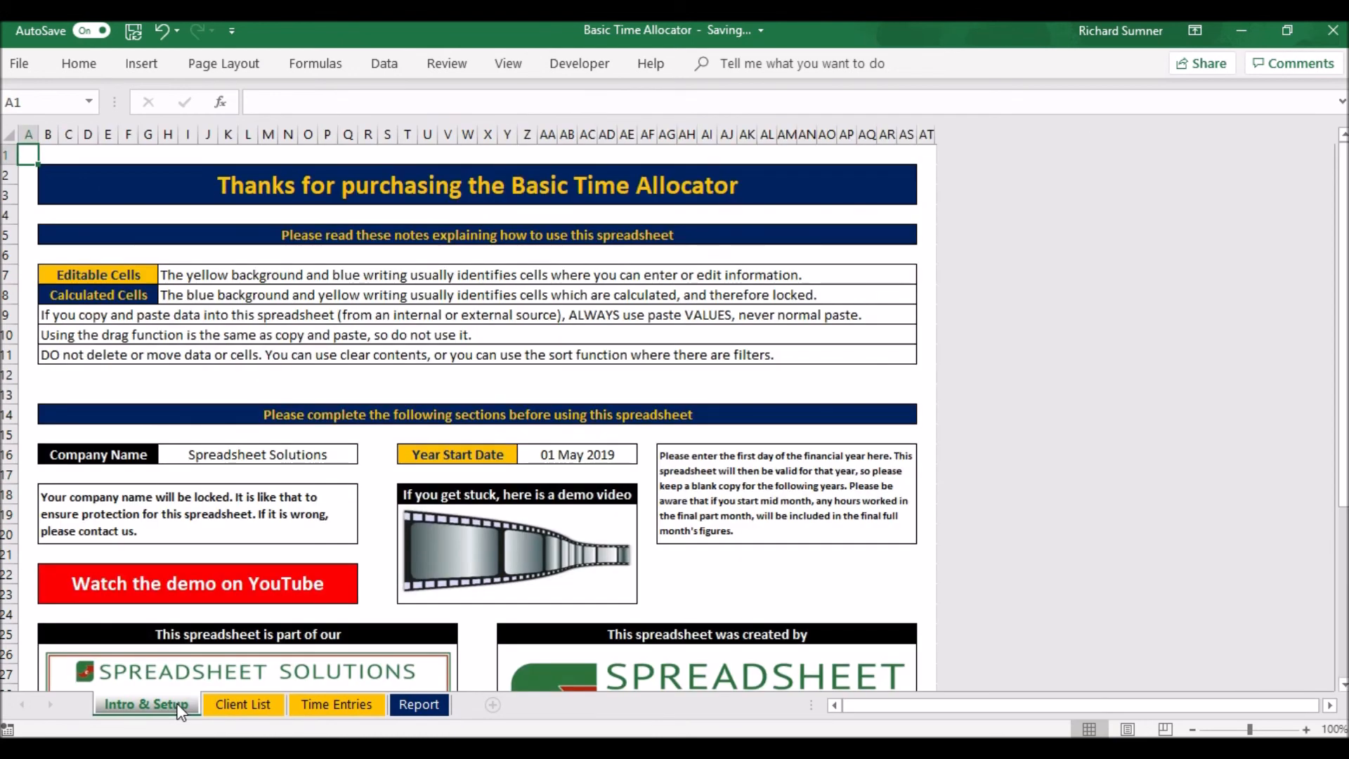